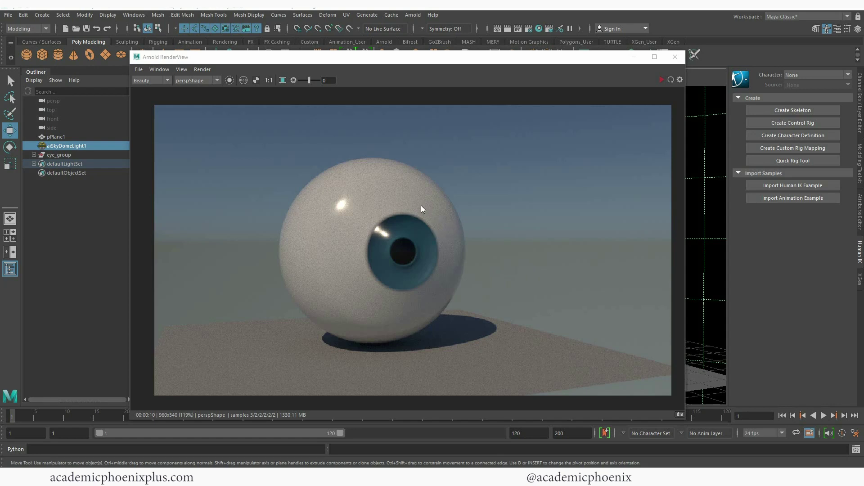
Minimize the render view and isolate iris_geo from eye_group in the viewport
left_click(639, 63)
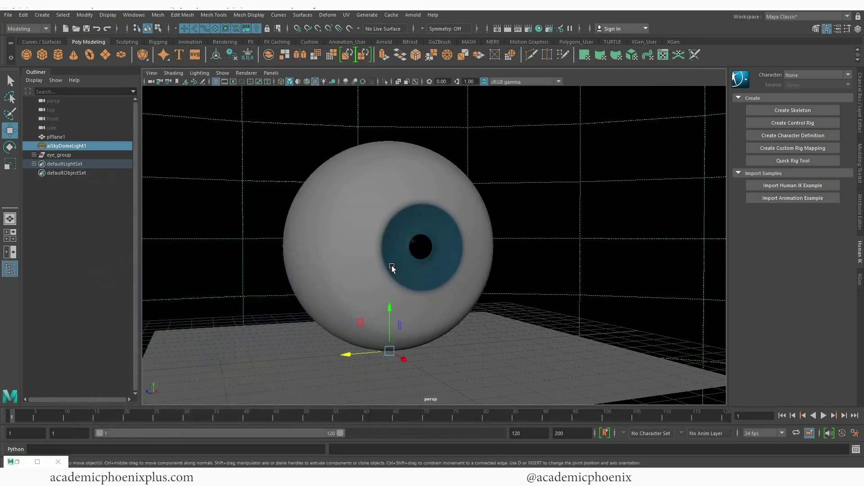
left_click_drag(358, 249, 274, 285, "alt")
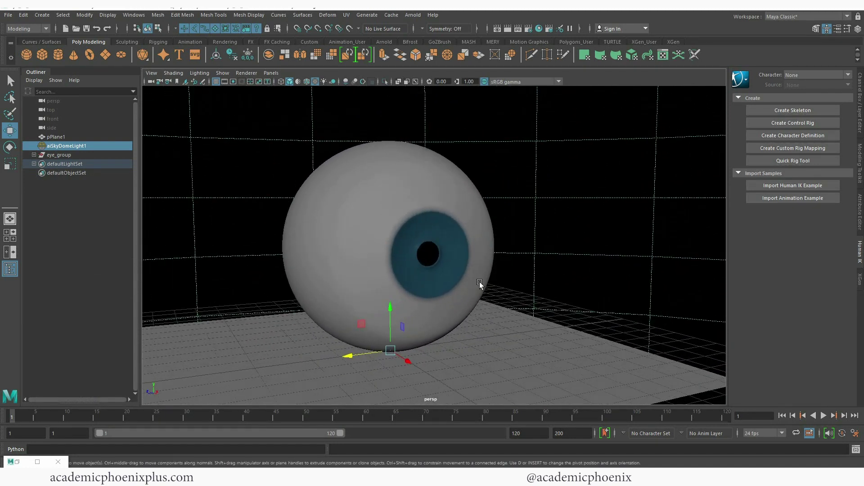
mouse_move(480, 285)
left_mouse_down("alt")
mouse_move(460, 290)
mouse_move(474, 289)
left_mouse_up("alt")
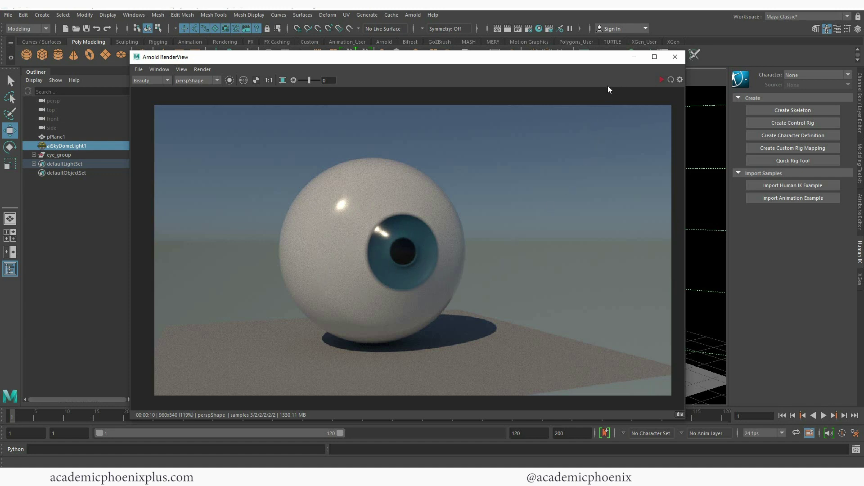
left_click(633, 57)
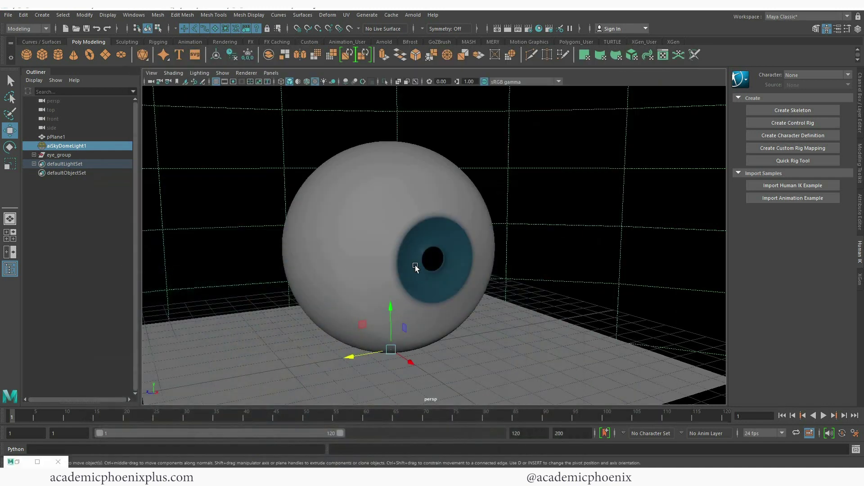
left_click(33, 154)
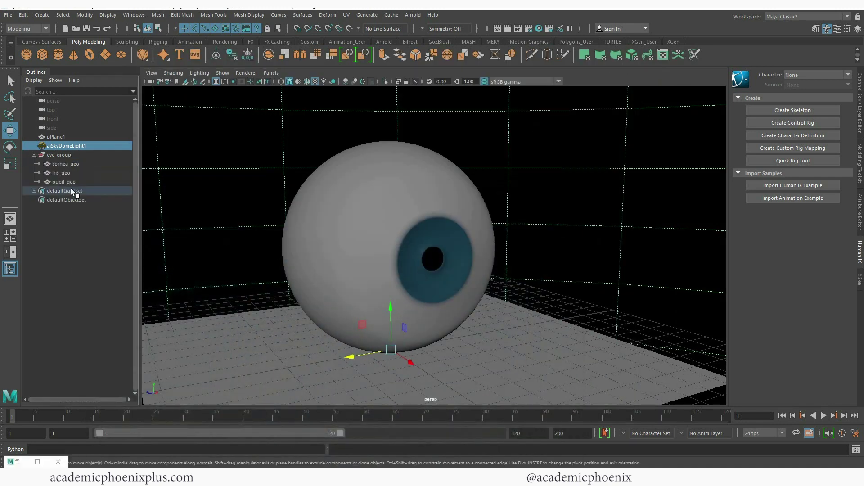
left_click(69, 174)
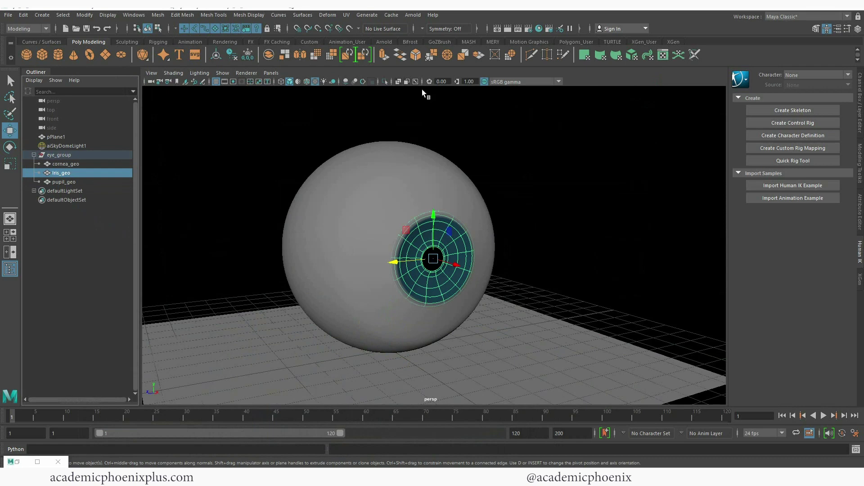
left_click(385, 81)
left_click_drag(524, 219, 505, 214, "alt")
Examine the iris's existing UV layout in the UV Editor and its checker pattern on the model
left_click(346, 15)
left_click(359, 32)
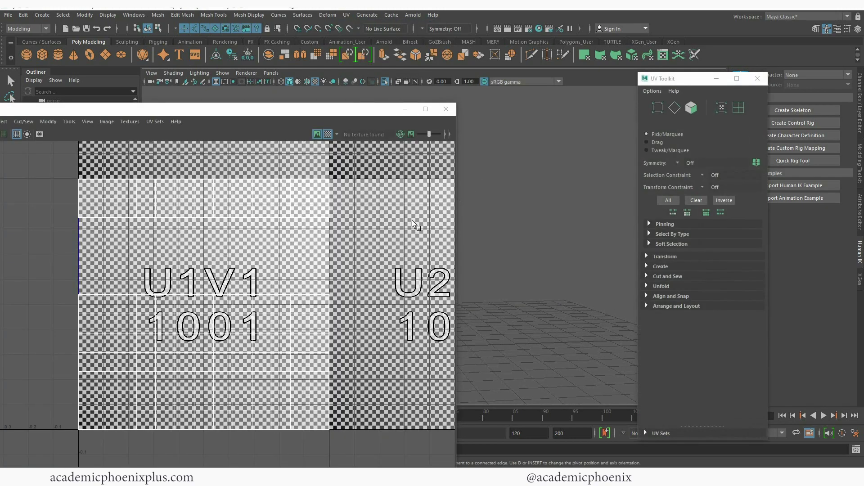
left_click_drag(293, 113, 253, 231)
scroll(525, 186, "up", 5)
left_click_drag(485, 200, 494, 174, "alt")
scroll(482, 182, "down", 4)
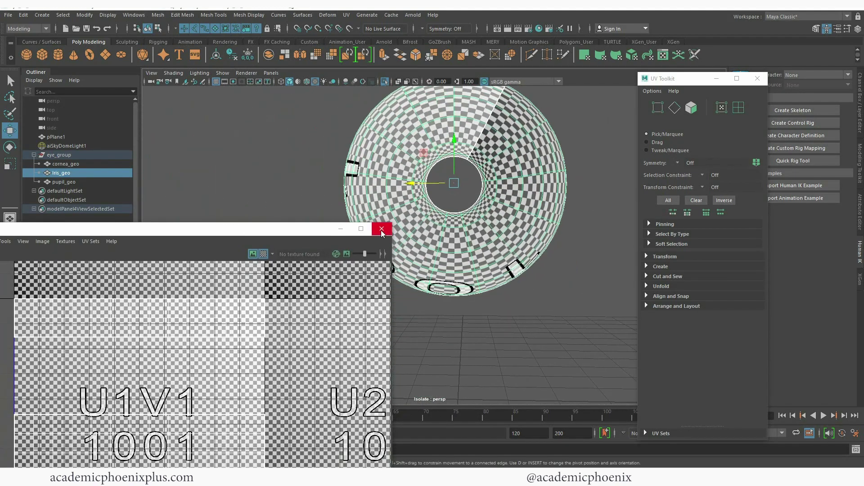
left_click(382, 229)
Apply a planar UV projection to the iris from the X axis, fitted to the bounding box
left_click(347, 14)
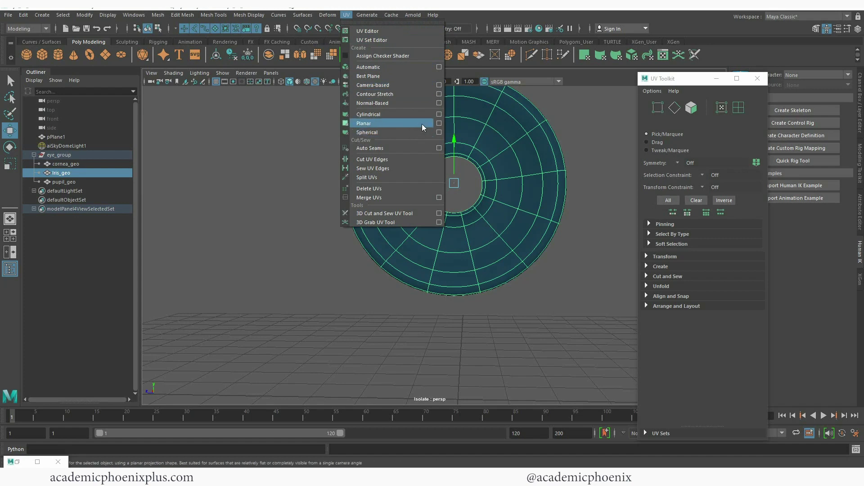
left_click(439, 123)
left_click_drag(423, 189, 477, 216, "alt")
left_click_drag(352, 196, 267, 227, "alt")
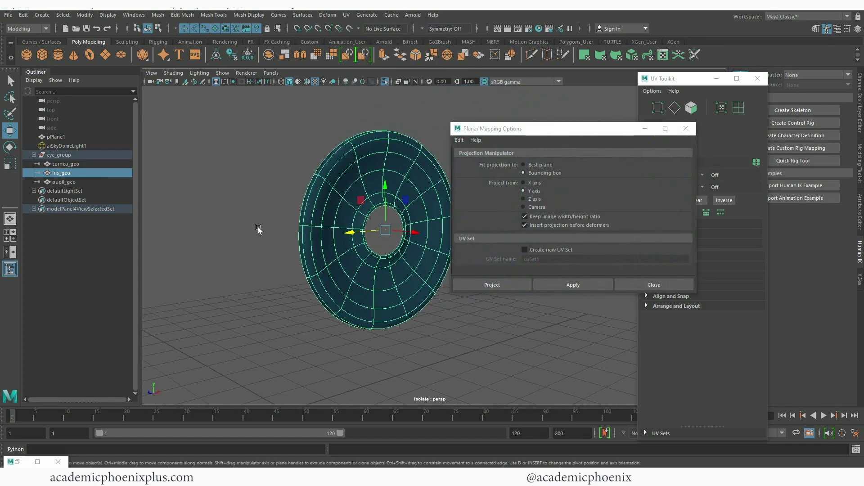
left_click_drag(339, 261, 318, 243, "alt")
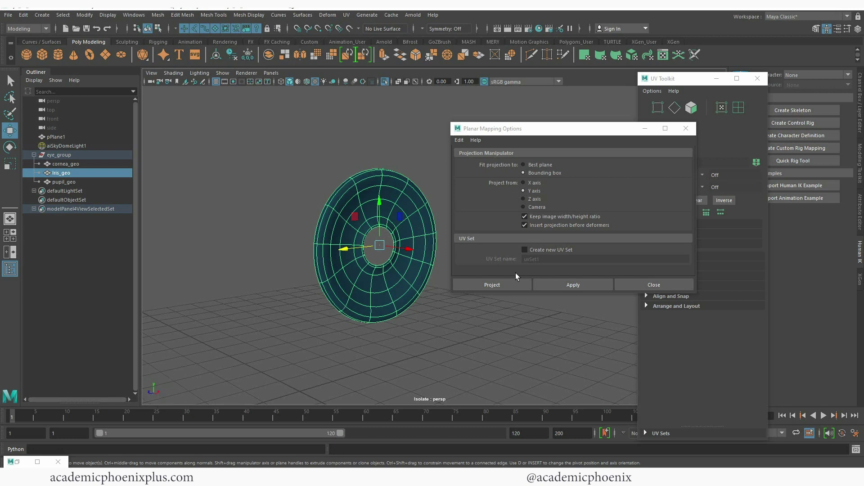
left_click(535, 183)
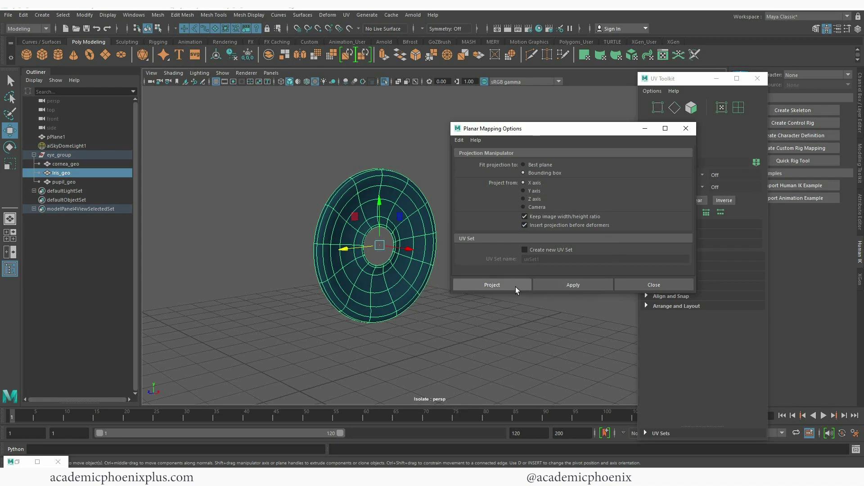
left_click(492, 285)
key("q")
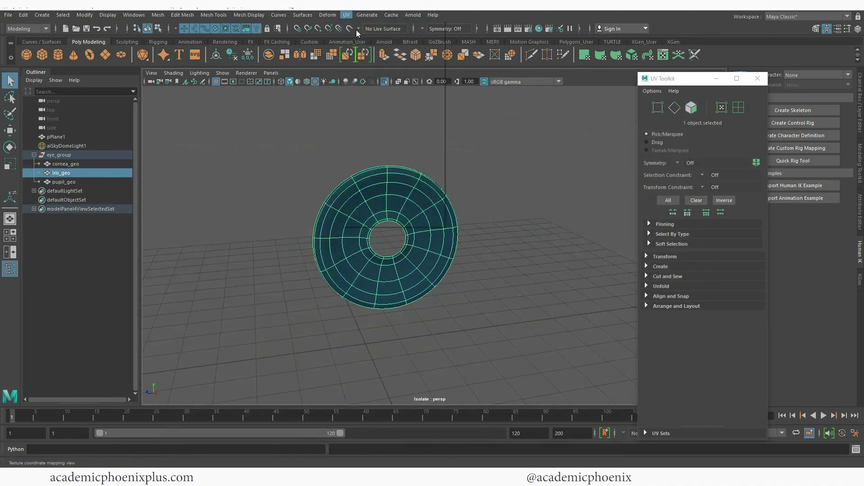
Scale the iris UV shell down slightly in the UV Editor so it sits inside the tile, and return to object mode
right_click_drag(362, 231, 365, 256)
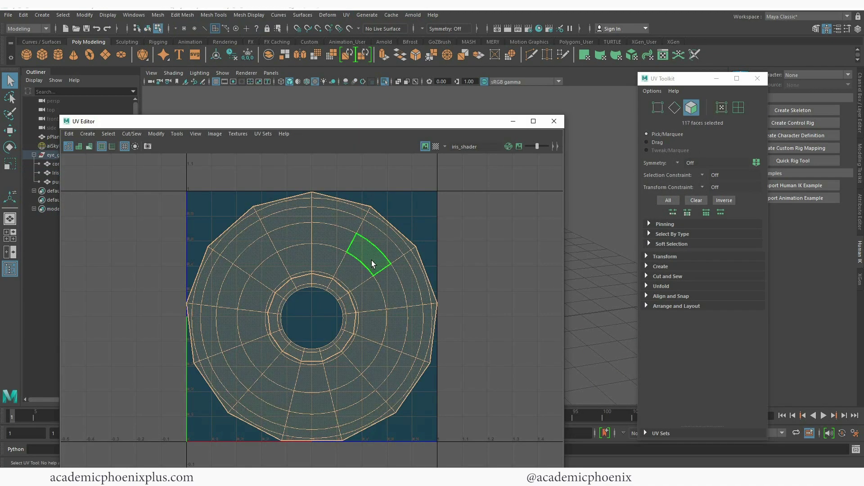
key("r")
left_click_drag(308, 318, 306, 317)
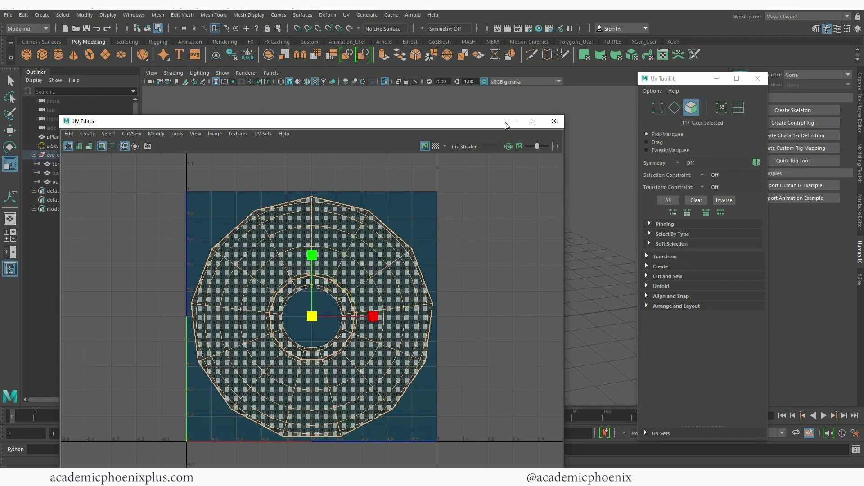
left_click_drag(456, 124, 447, 205)
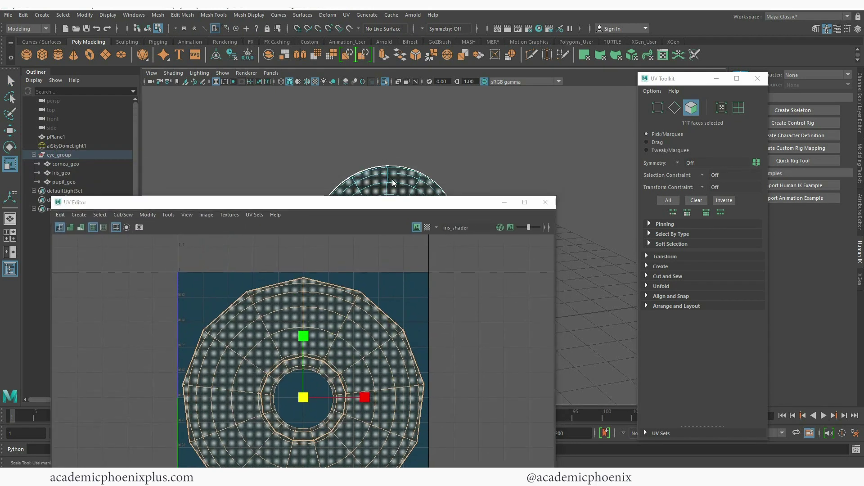
right_click_drag(392, 182, 429, 171)
left_click_drag(413, 198, 467, 88)
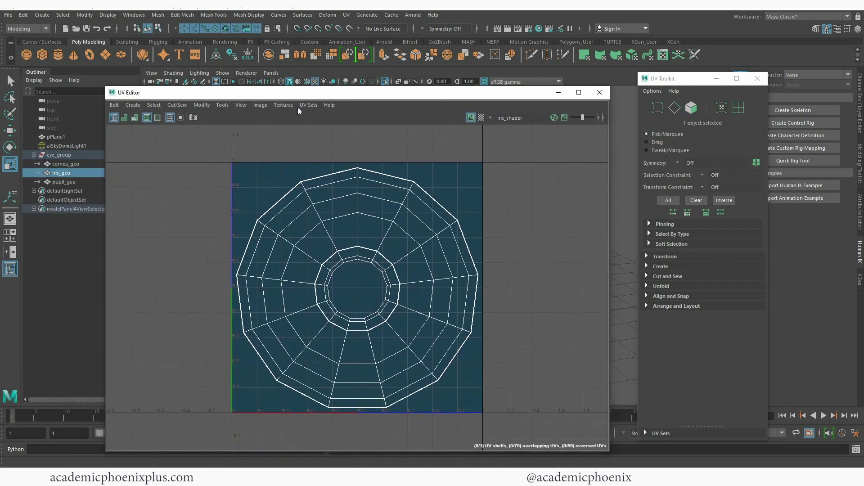
Save a 1024 px TIFF UV snapshot of the iris as Iris_uvsnap in the project's images folder and close the UV Editor
left_click(282, 106)
left_click(297, 260)
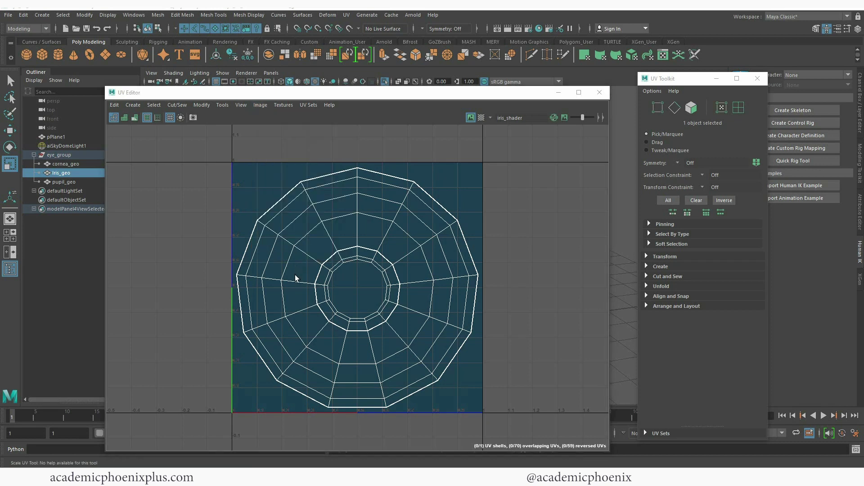
left_click(677, 166)
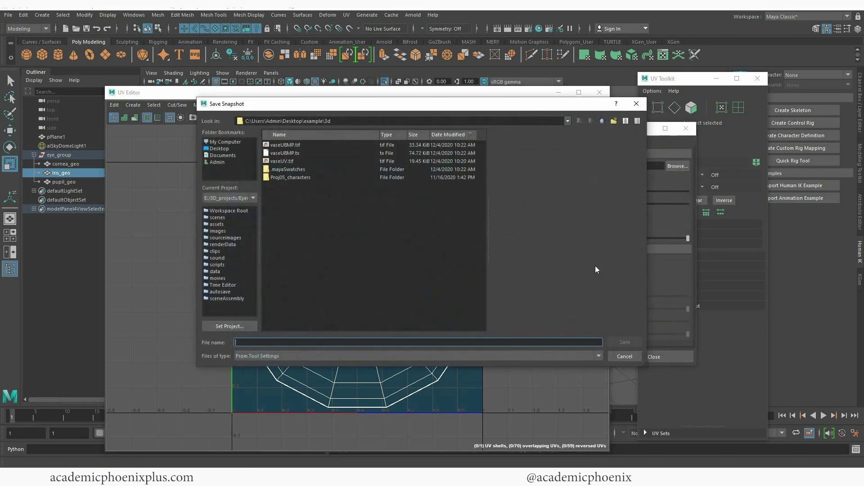
left_click(218, 231)
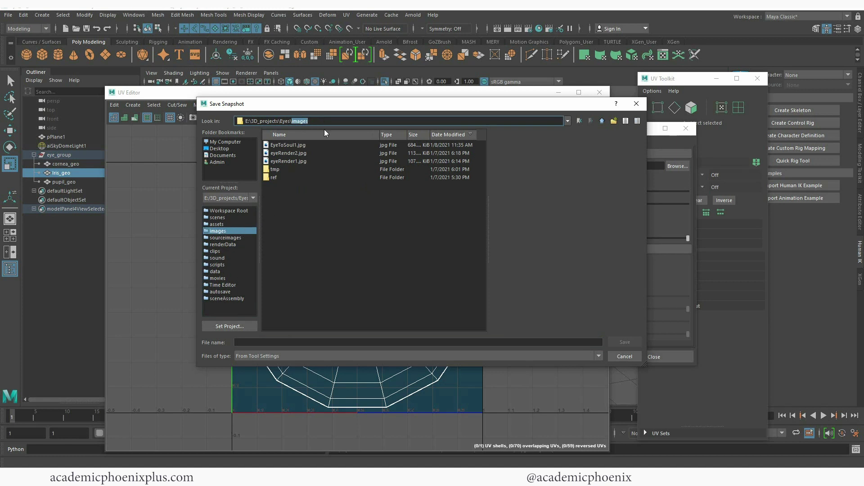
left_click(295, 293)
left_click(245, 343)
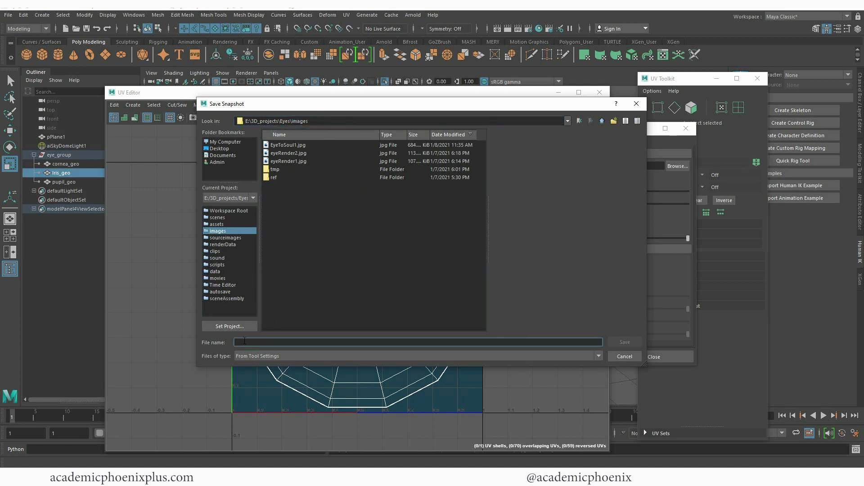
type("Iris_uvsnap")
key("Return")
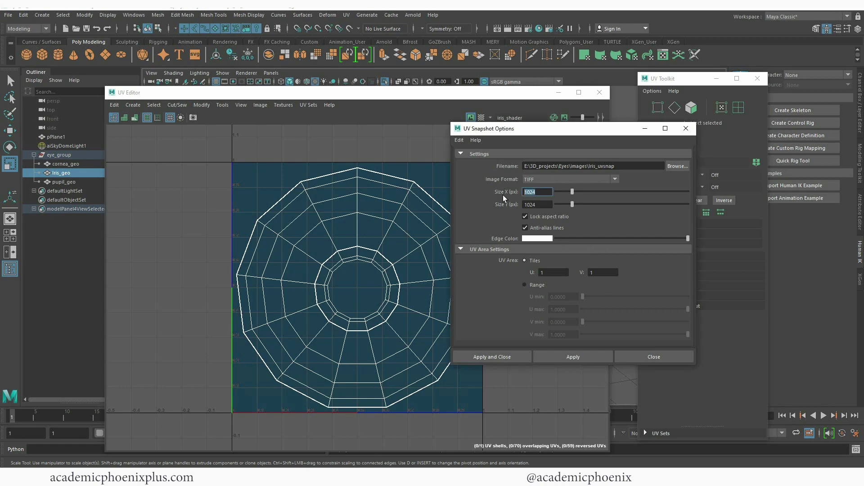
left_click(487, 357)
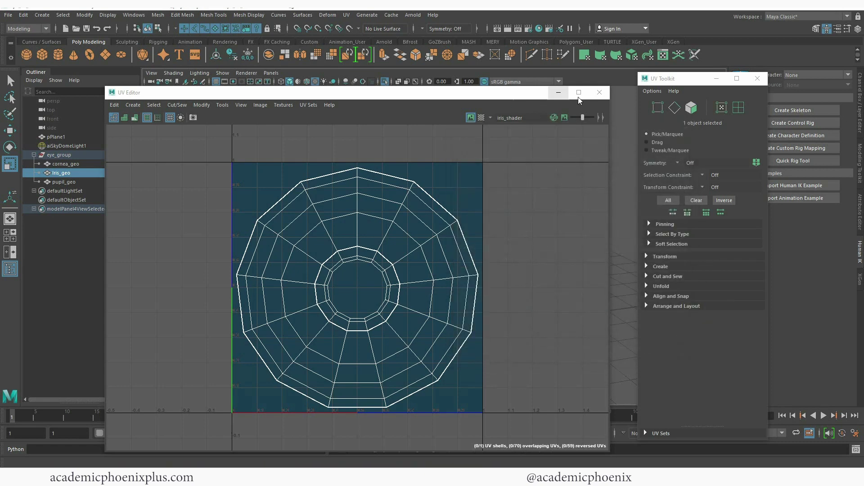
left_click(599, 92)
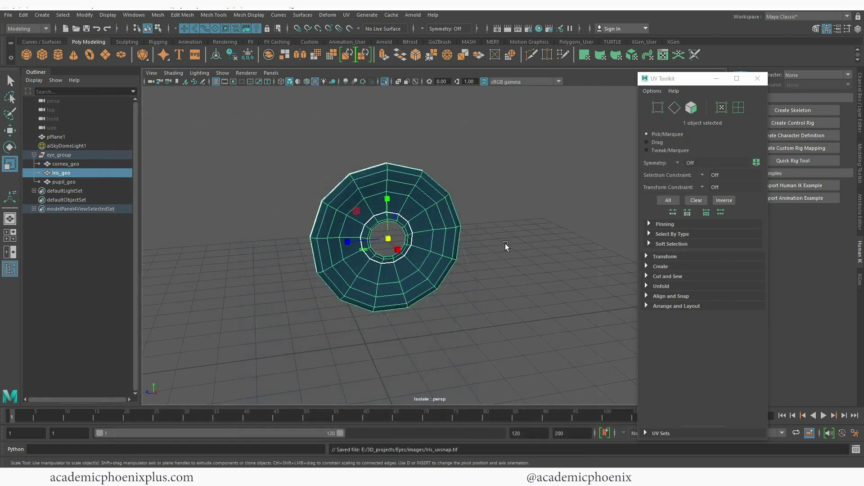
left_click_drag(494, 217, 458, 279, "alt")
right_click_drag(459, 279, 488, 271, "alt")
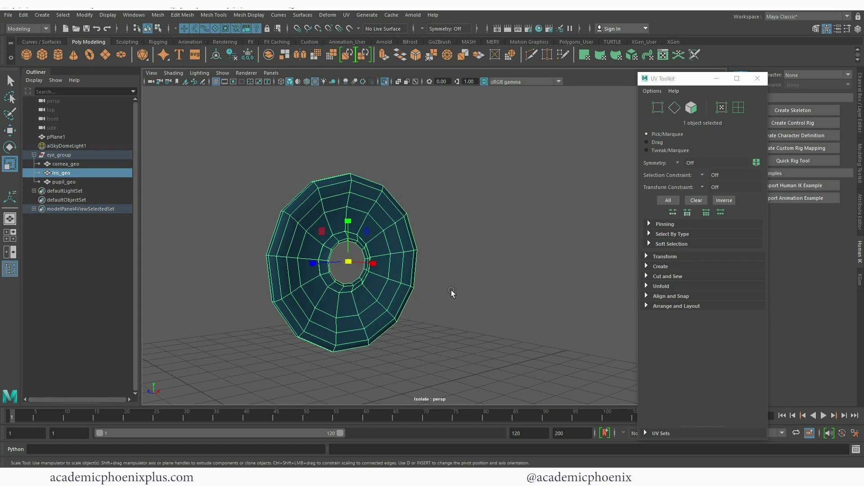
middle_click_drag(455, 293, 481, 270, "alt")
scroll(480, 271, "up", 2)
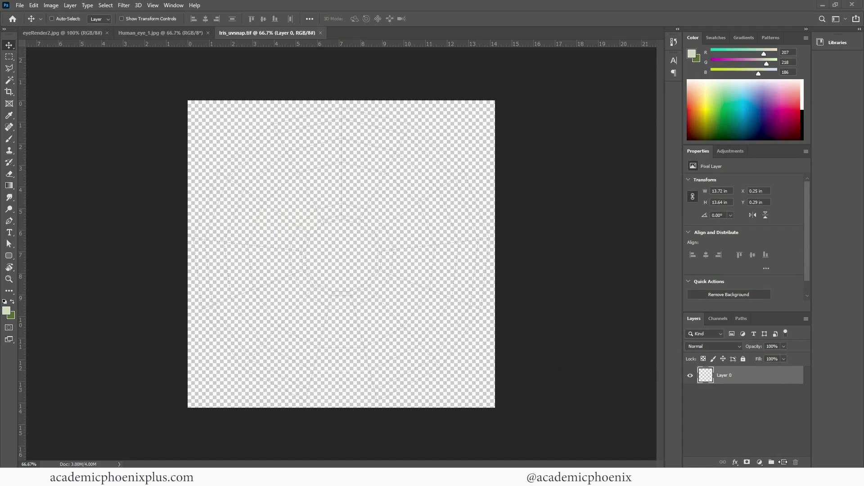
In Photoshop, add a layer beneath the UV wireframe in Iris_uvsnap.tif and fill it with black
left_click(784, 463)
left_click_drag(751, 376, 723, 404)
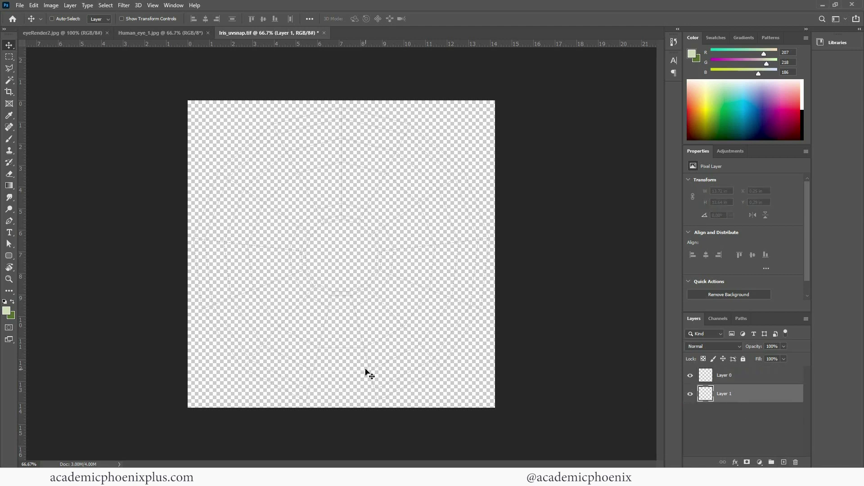
key("d")
key("shift+F5")
key("Return")
Rename the wireframe layer uvsnap and lock it, and rename the black layer BG
double_click(721, 376)
type("uvsnap")
key("Return")
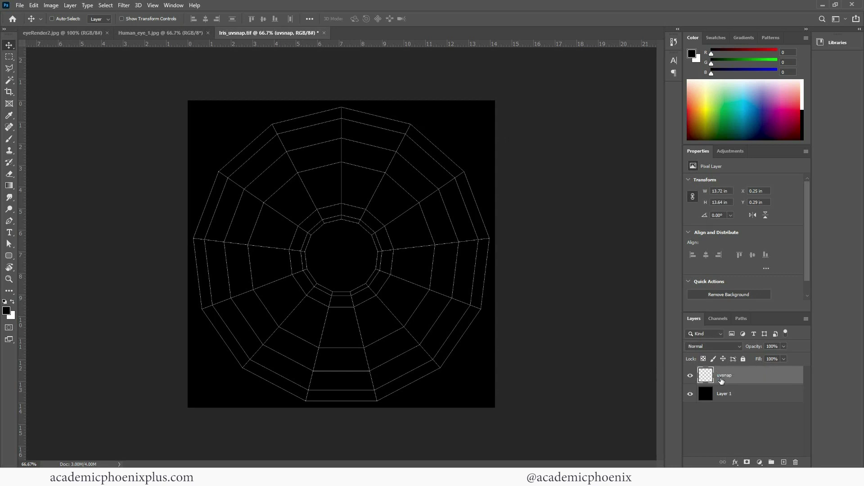
left_click(743, 360)
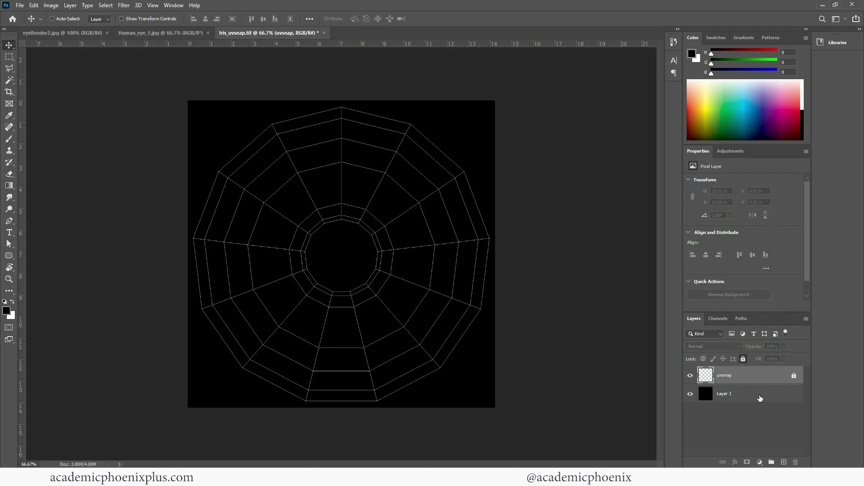
double_click(727, 395)
key("Return")
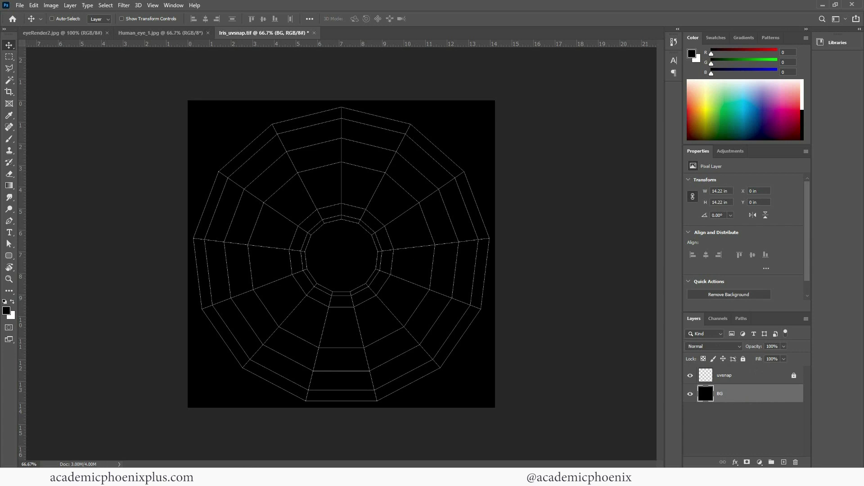
Switch to the Human_eye_1.jpg photo and activate the Elliptical Marquee tool
key("ctrl+shift+Tab")
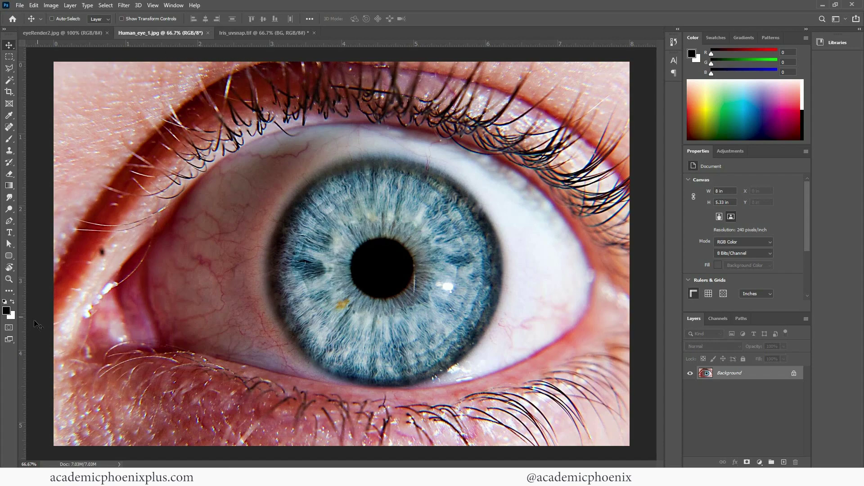
left_click(13, 280)
left_click(390, 293)
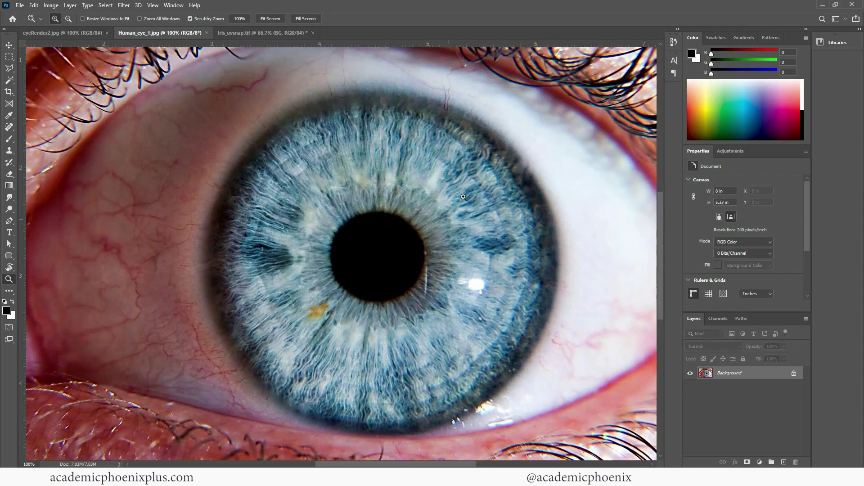
left_click(9, 56)
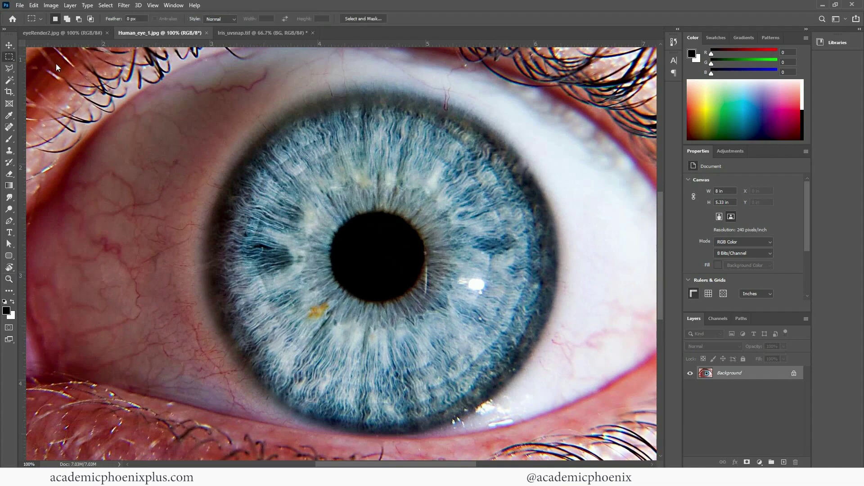
right_click(9, 57)
left_click(58, 66)
left_click_drag(175, 73, 581, 441)
key("ctrl+d")
left_click_drag(382, 257, 438, 349)
left_click_drag(517, 464, 330, 464)
Select the whole blue iris in the eye photo with a circular marquee drawn from the pupil's center
key("z")
left_click(349, 251, "alt")
key("m")
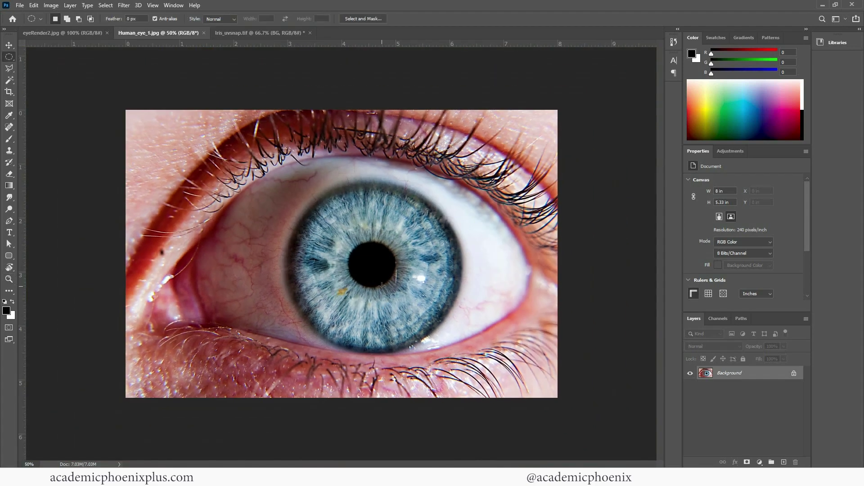
mouse_move(369, 264)
left_mouse_down()
mouse_move(396, 327)
mouse_move(385, 322)
mouse_move(545, 368)
mouse_move(379, 278)
left_mouse_up()
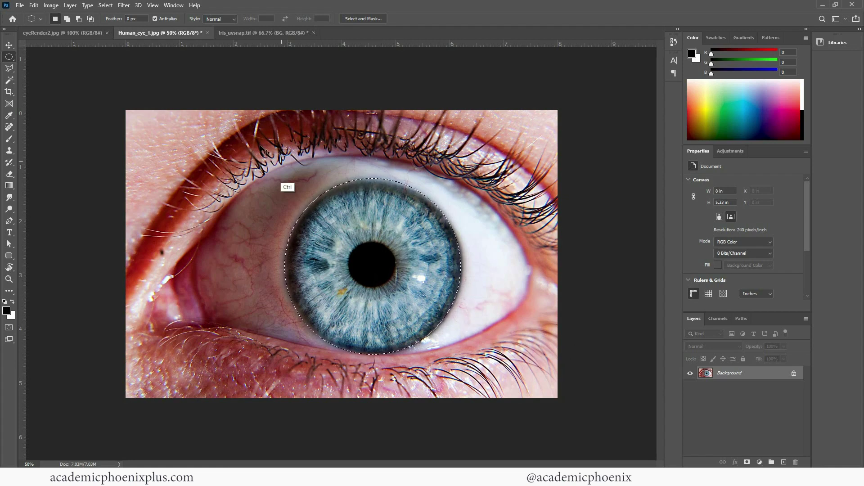
Paste the copied iris into Iris_uvsnap.tif and scale it proportionally to about 129% to cover the UV wireframe
left_click(276, 38)
key("ctrl+v")
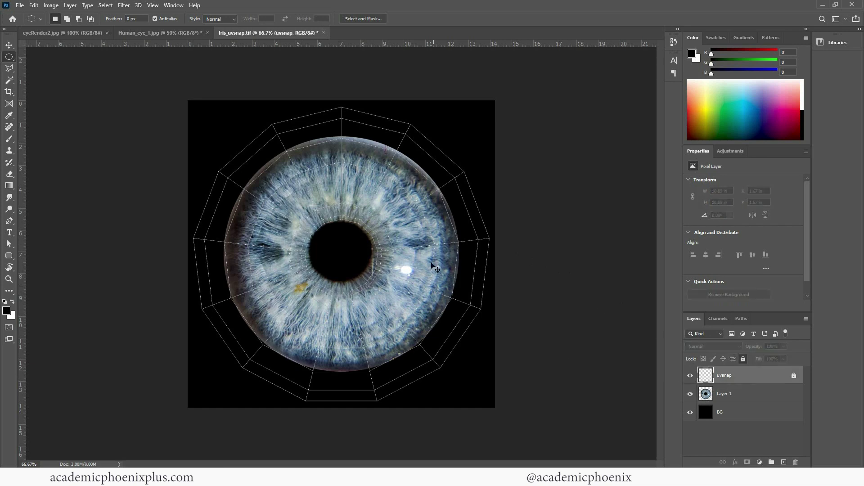
key("ctrl+t")
left_click_drag(462, 135, 504, 91)
left_click_drag(405, 224, 384, 256)
left_click_drag(481, 121, 489, 115)
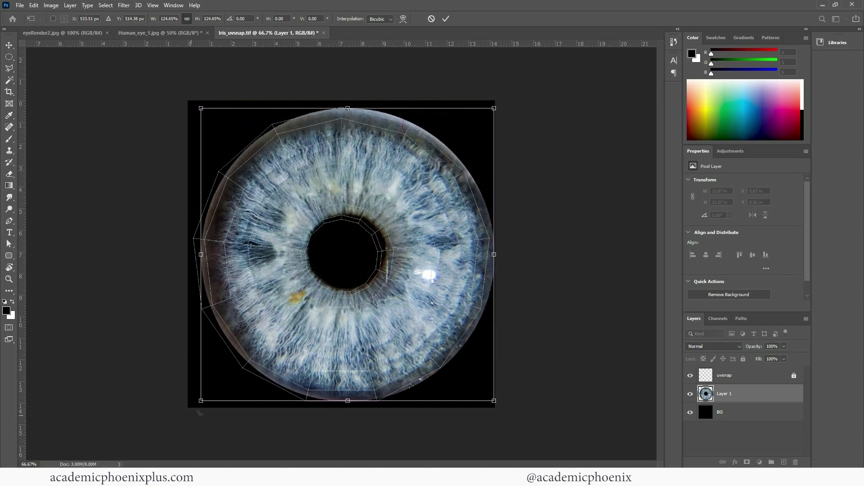
left_click_drag(202, 401, 192, 410)
Nudge the enlarged iris slightly up and to the left to center it on the wireframe, and apply the transform
key("Up")
key("Up")
key("Up")
key("Up")
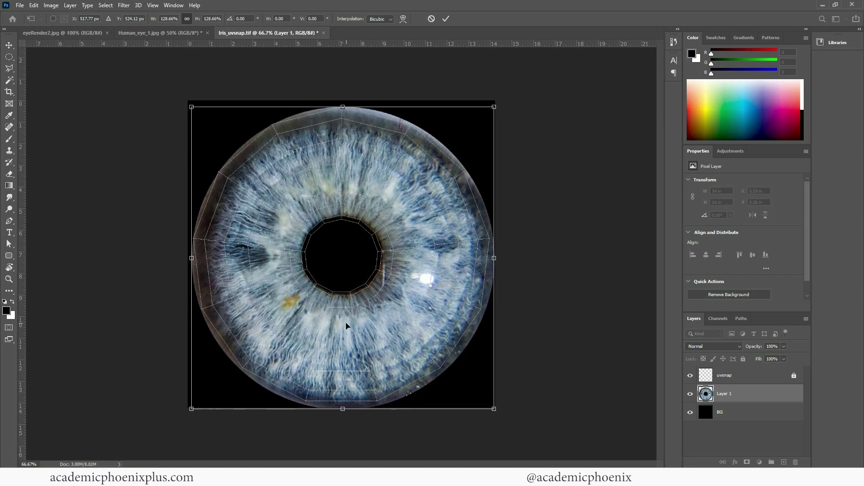
key("Left")
key("Left")
key("Left")
key("Left")
key("Left")
key("Return")
key("m")
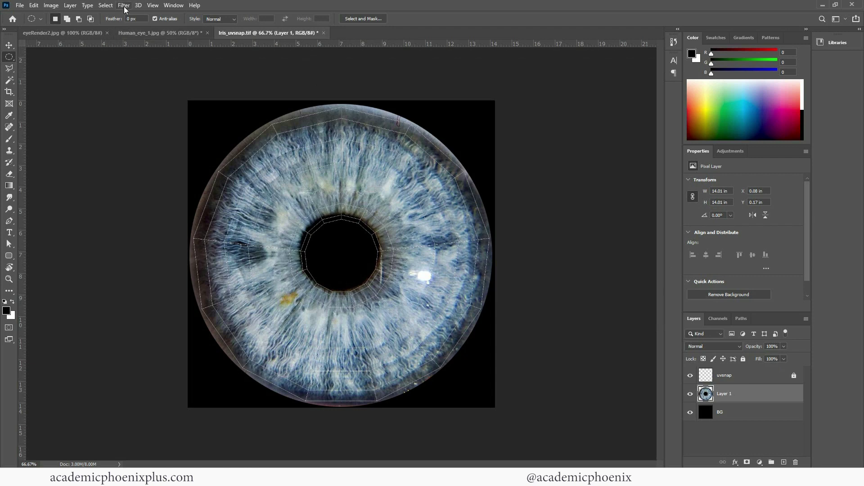
Start the Liquify filter on the iris layer, push the pupil's upper-left edge inward, and show all layers as a backdrop
left_click(138, 5)
mouse_move(125, 5)
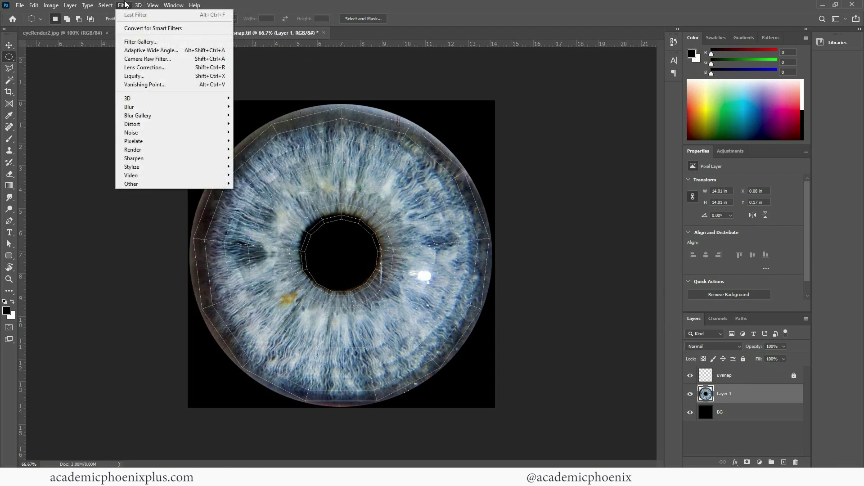
left_click(148, 77)
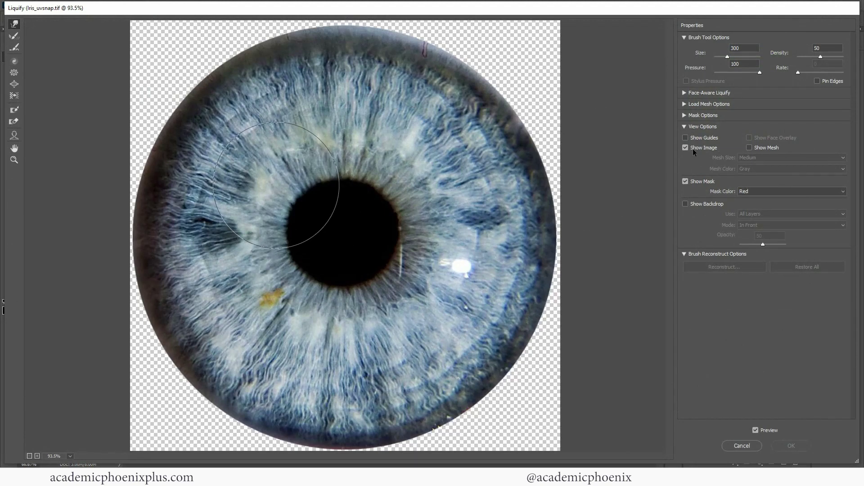
left_click(293, 190)
left_click_drag(325, 172, 324, 179)
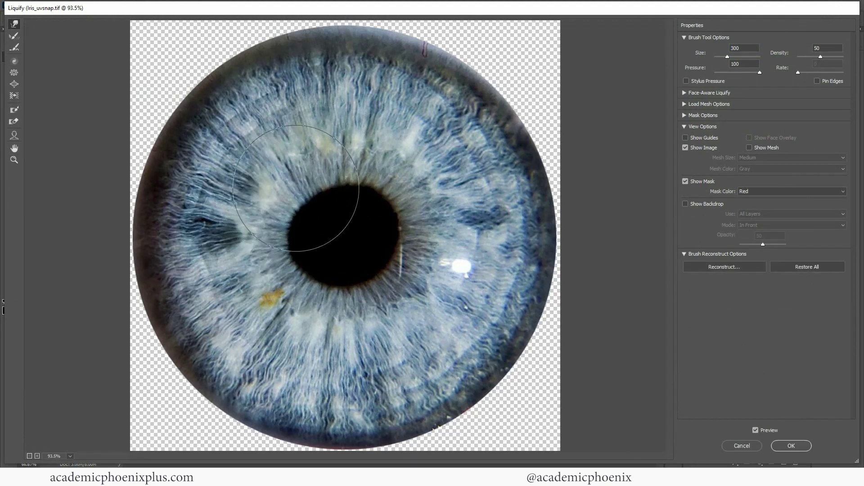
left_click(686, 204)
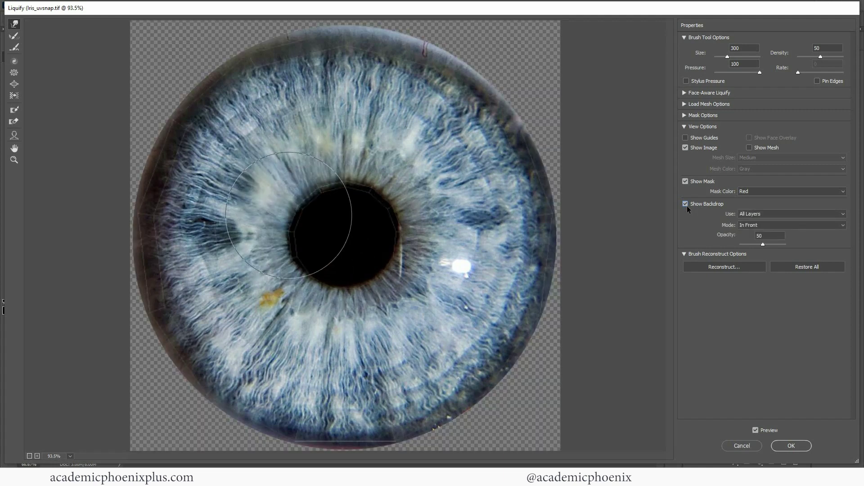
Warp the pupil's edge inward all around with the size 300 brush so it sits inside the wireframe's inner ring
left_click_drag(280, 226, 293, 224)
left_click_drag(344, 181, 344, 187)
left_click_drag(395, 199, 380, 204)
mouse_move(395, 262)
left_mouse_down()
mouse_move(329, 270)
mouse_move(328, 295)
mouse_move(311, 263)
mouse_move(286, 260)
mouse_move(291, 310)
left_mouse_up()
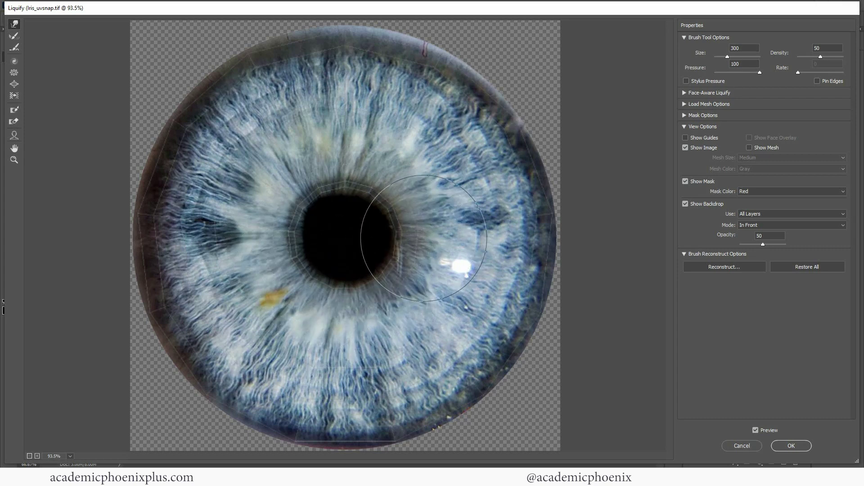
left_click_drag(424, 244, 408, 241)
key("ctrl+z")
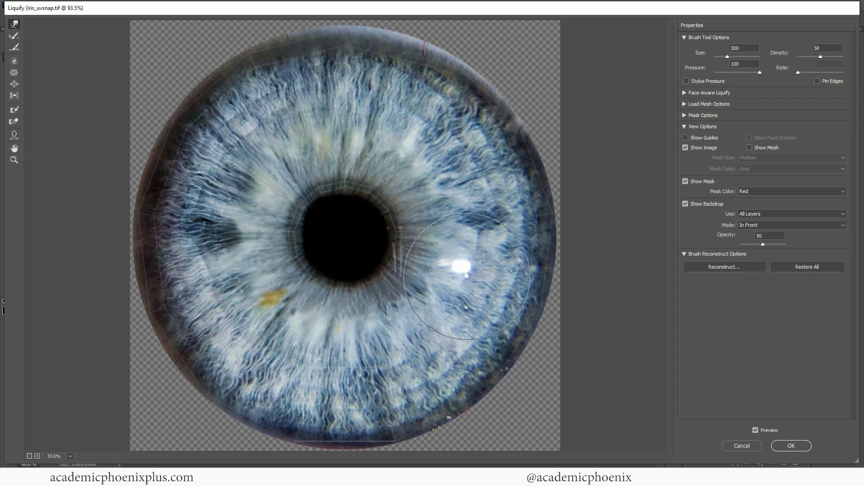
Push the iris's outer edge outward all around until it covers the wireframe's outer ring, and apply the Liquify filter
left_click_drag(265, 81, 263, 72)
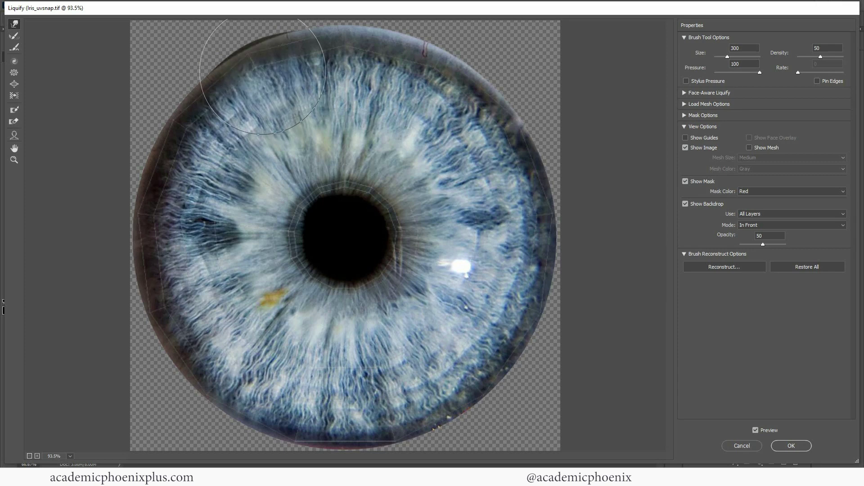
mouse_move(338, 77)
left_mouse_down()
mouse_move(429, 88)
mouse_move(473, 135)
mouse_move(497, 146)
mouse_move(479, 97)
mouse_move(468, 114)
mouse_move(516, 258)
mouse_move(540, 259)
mouse_move(545, 228)
left_mouse_up()
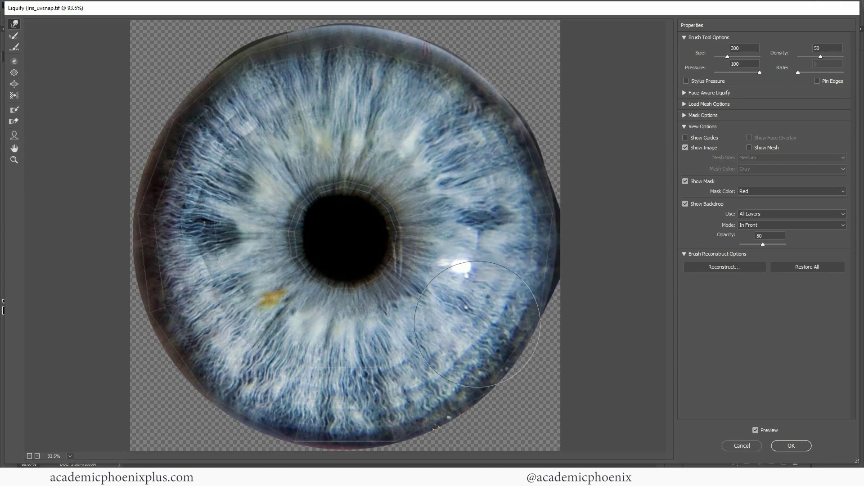
mouse_move(469, 364)
left_mouse_down()
mouse_move(458, 358)
mouse_move(496, 383)
mouse_move(491, 342)
mouse_move(508, 333)
left_mouse_up()
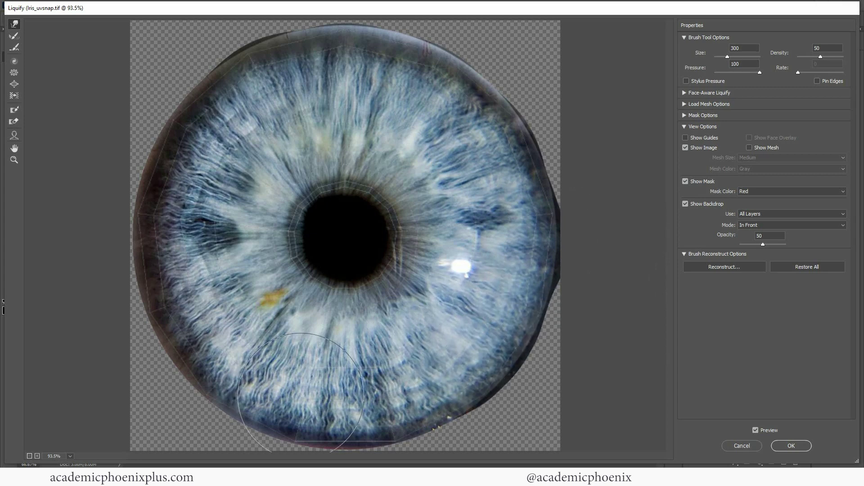
left_click_drag(301, 396, 298, 406)
mouse_move(364, 400)
left_mouse_down()
mouse_move(366, 408)
mouse_move(420, 407)
left_mouse_up()
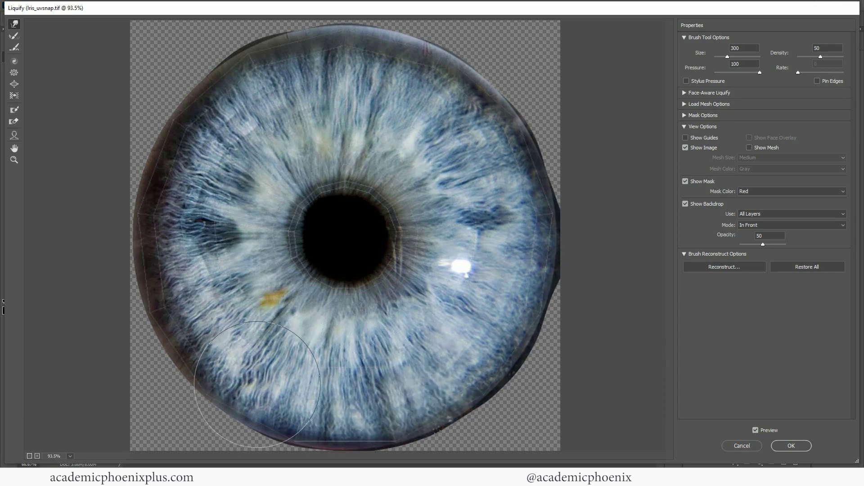
left_click_drag(260, 379, 249, 389)
left_click(202, 332)
mouse_move(180, 340)
left_mouse_down()
mouse_move(174, 331)
mouse_move(190, 286)
mouse_move(173, 288)
mouse_move(169, 280)
mouse_move(173, 223)
mouse_move(160, 206)
mouse_move(173, 169)
mouse_move(168, 158)
mouse_move(212, 139)
left_mouse_up()
left_click(214, 126)
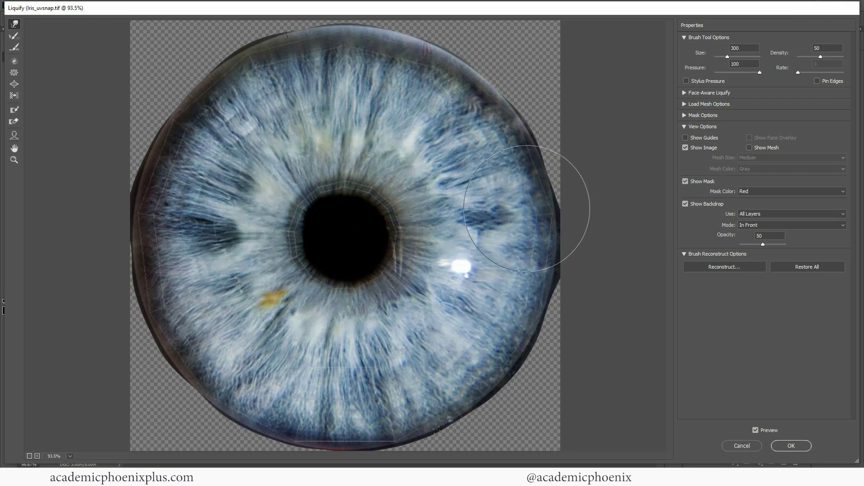
left_click(792, 447)
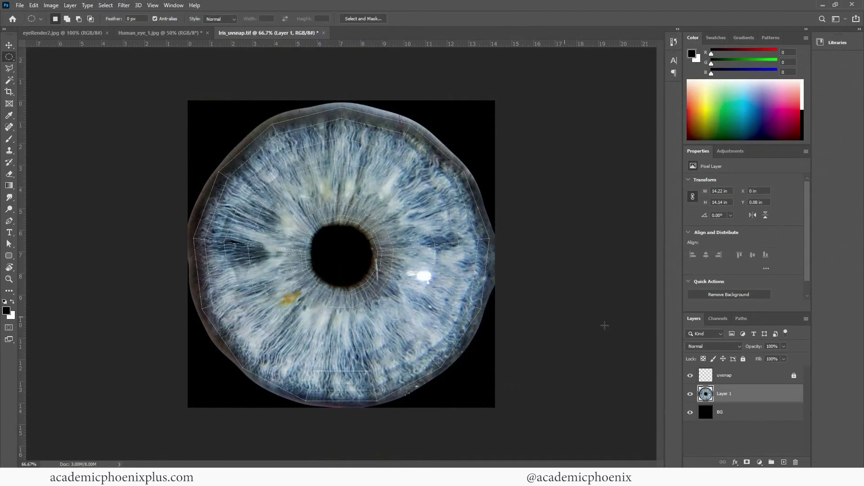
Hide the uvsnap layer and remove the white highlight and the light streak beside the pupil with the Spot Healing Brush
left_click(691, 375)
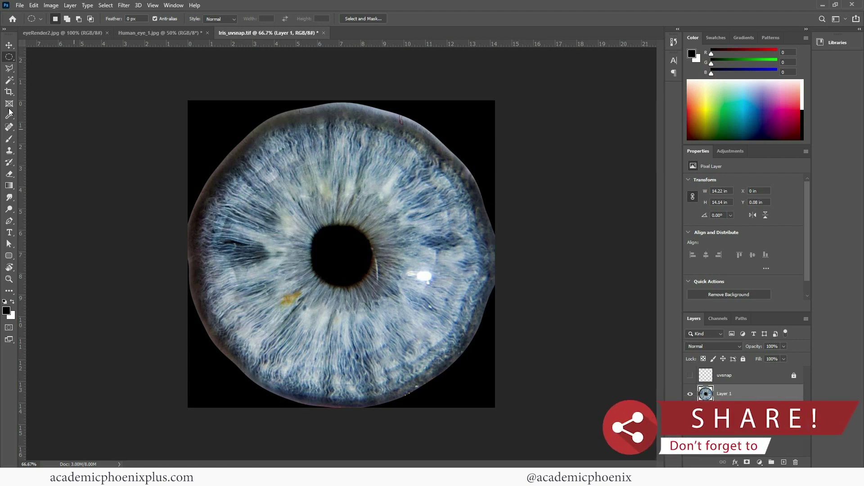
left_click(9, 128)
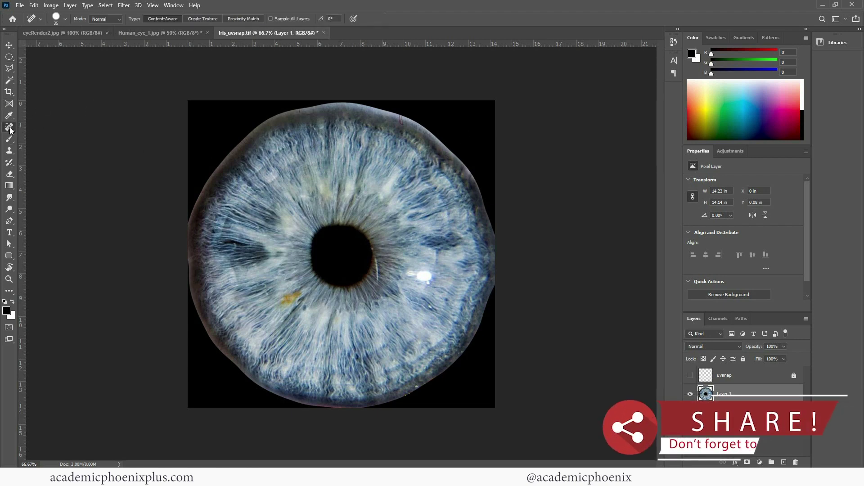
left_click_drag(406, 272, 432, 282)
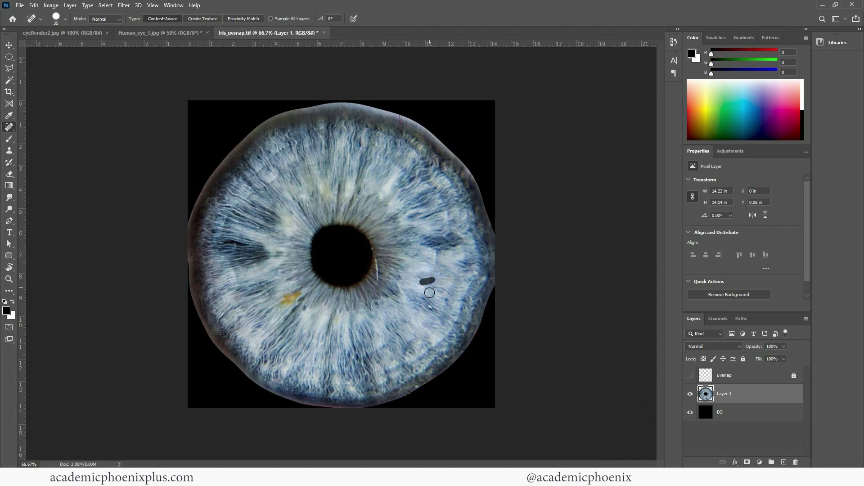
left_click(431, 307)
left_click_drag(378, 264, 379, 281)
Show uvsnap again, select the empty area outside its wireframe with the Magic Wand, and contract the selection by a few pixels
left_click(690, 376)
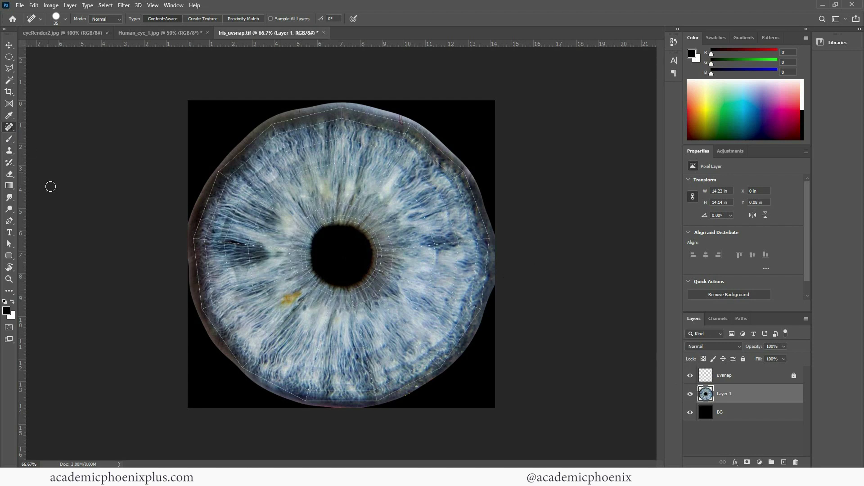
left_click(9, 80)
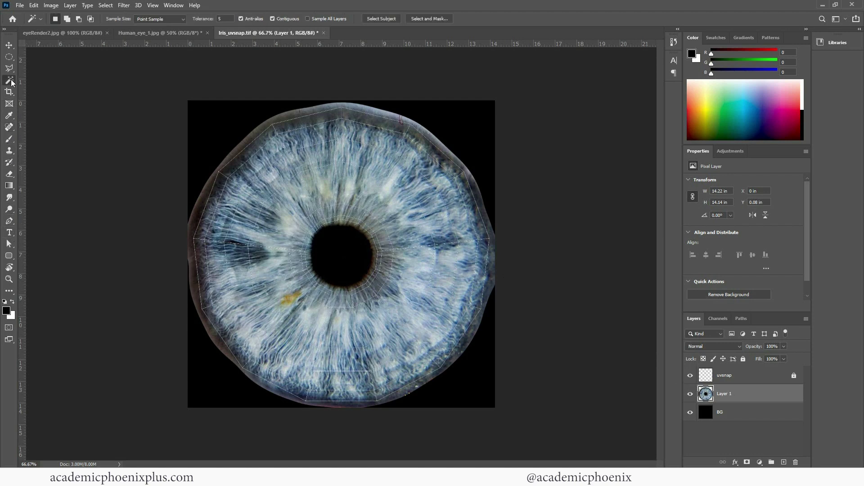
left_click(757, 381)
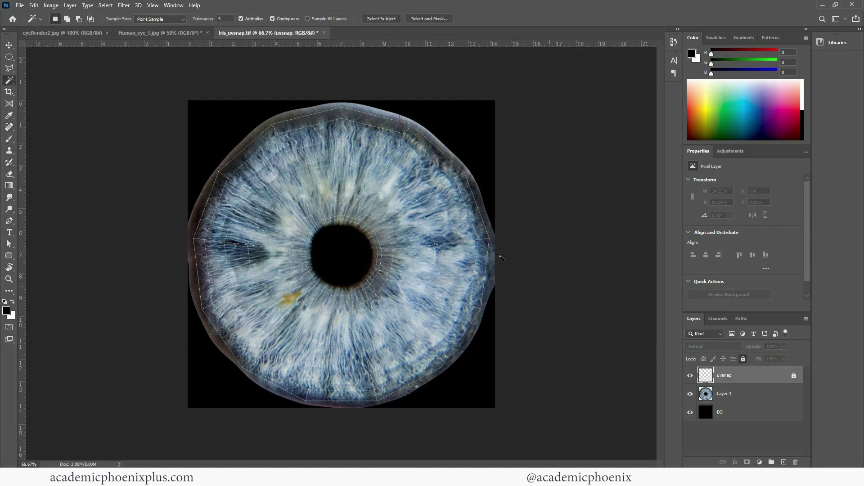
left_click(461, 125)
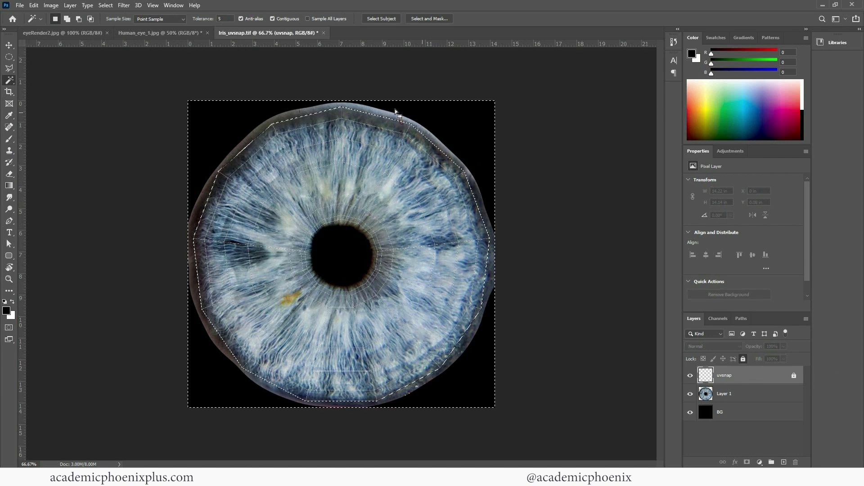
left_click(106, 5)
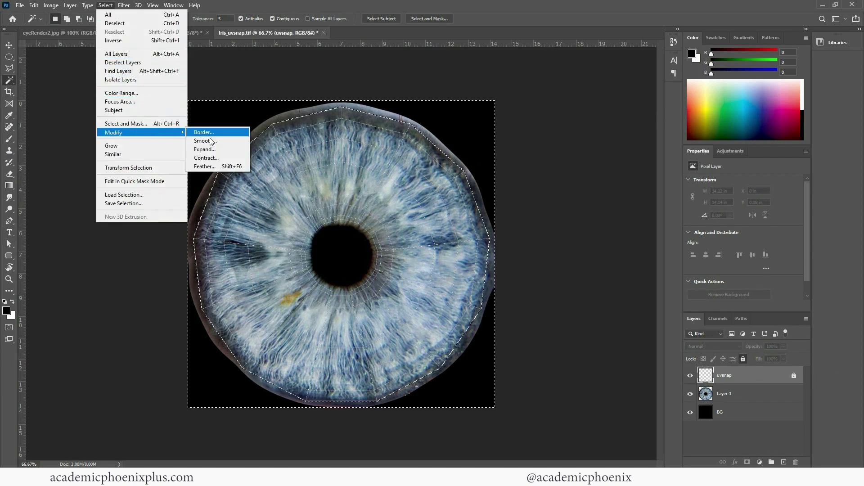
left_click(210, 160)
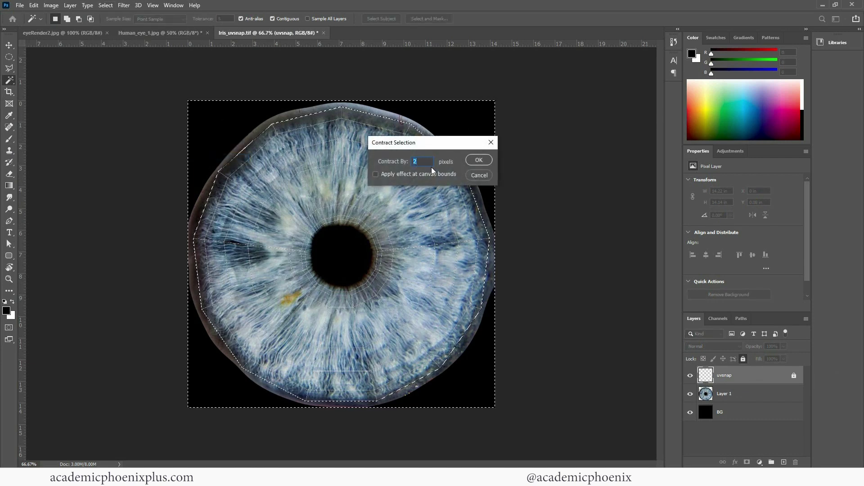
key("Return")
Add a new layer above uvsnap and set the foreground color to a neutral gray with 50% brightness
left_click(783, 462)
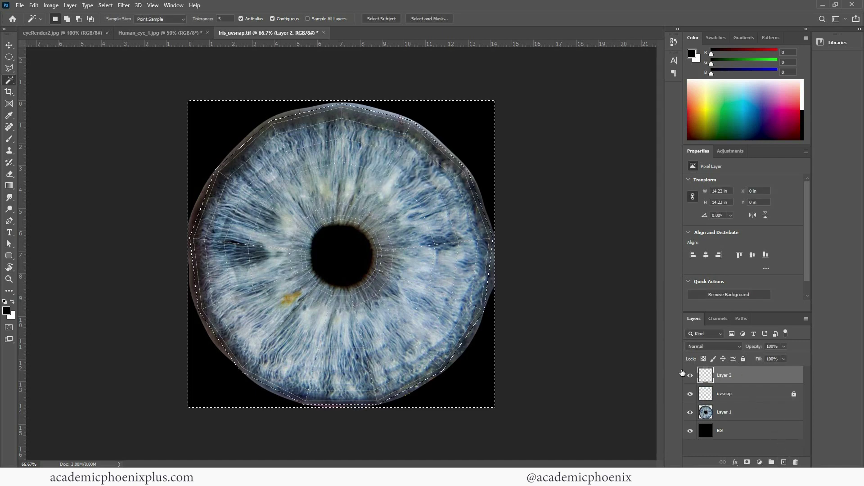
left_click(6, 311)
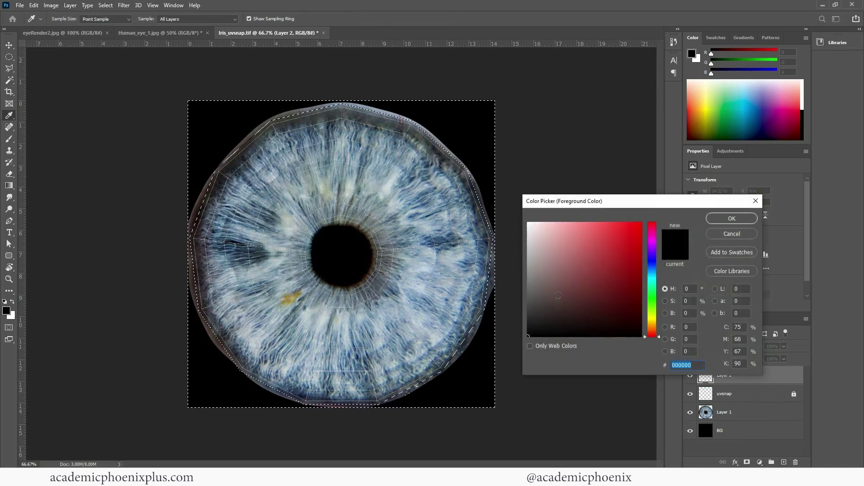
type("7b7b7b")
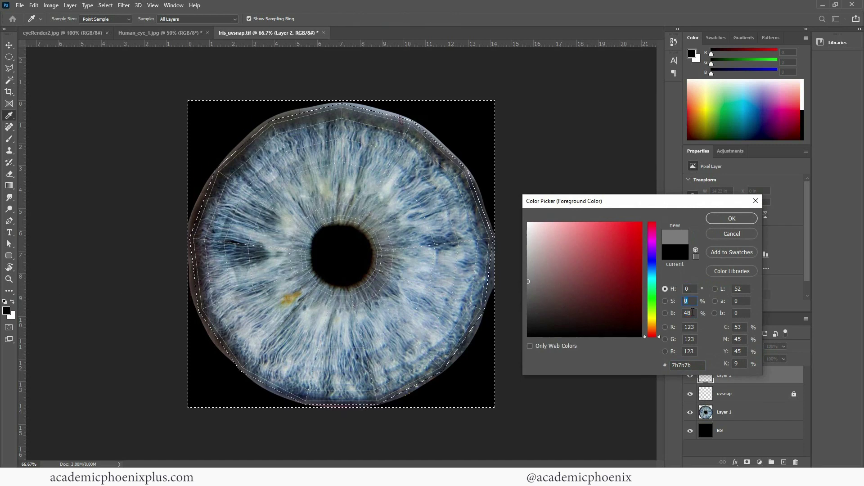
type("50")
key("Return")
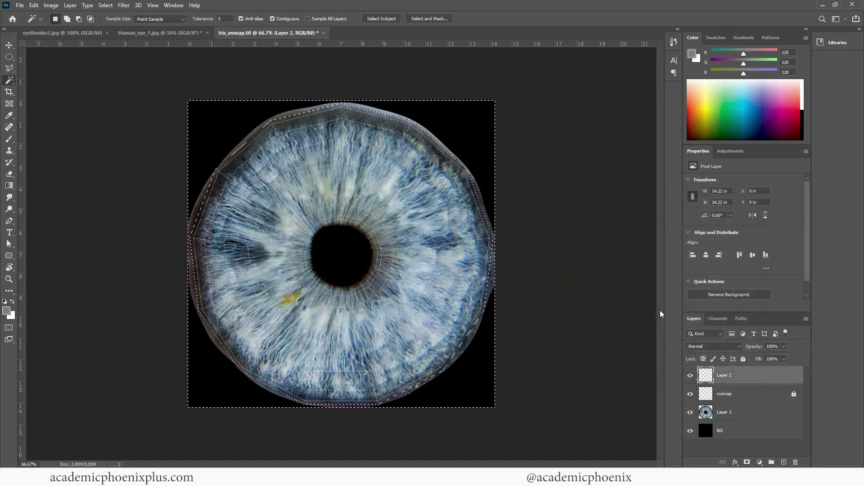
Fill the selected area outside the iris with 50% Gray on the new layer and deselect
key("shift+BackSpace")
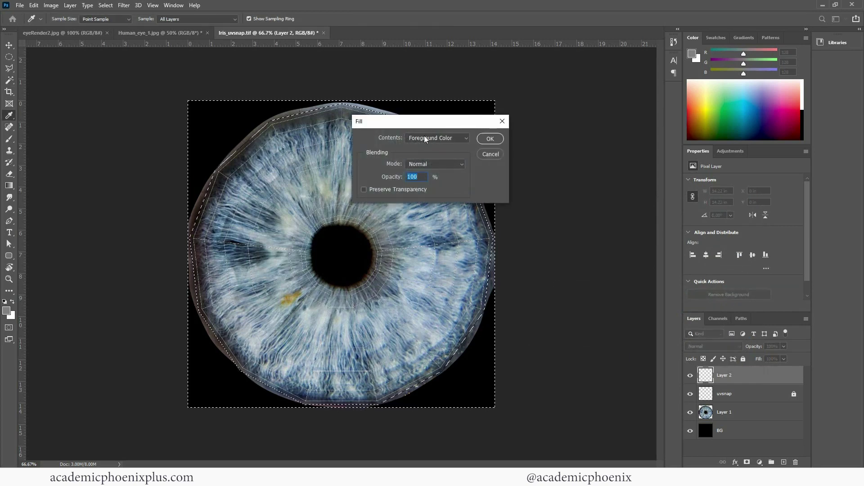
left_click(453, 138)
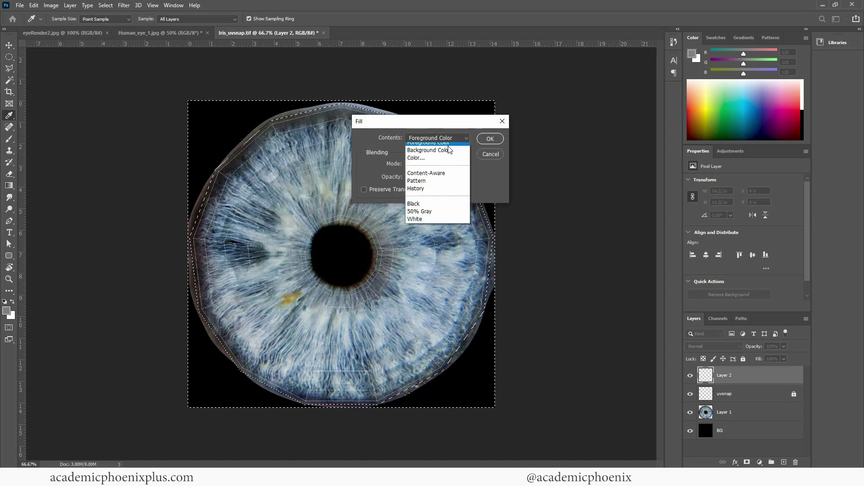
left_click(433, 211)
left_click(501, 139)
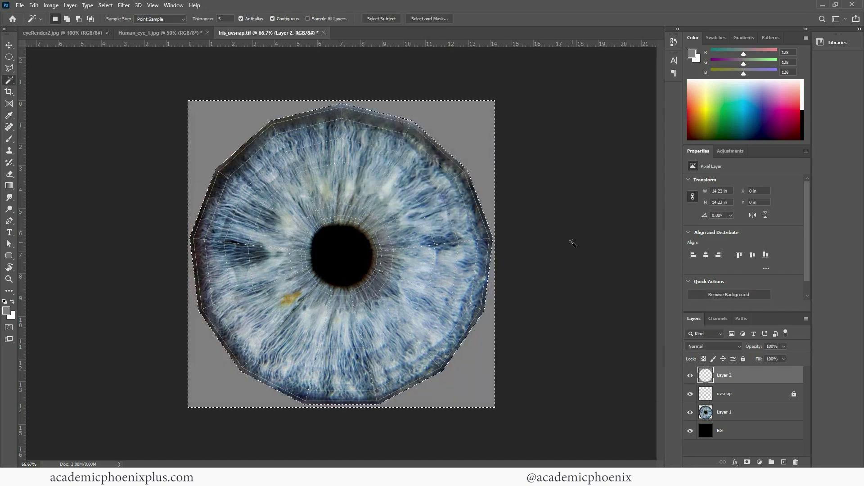
key("ctrl+d")
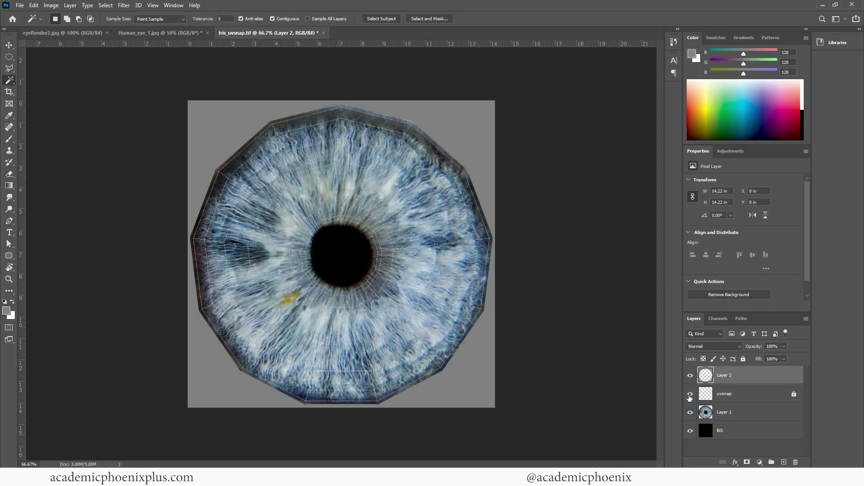
Hide the uvsnap layer and rename the gray-filled layer border
left_click(691, 395)
double_click(723, 376)
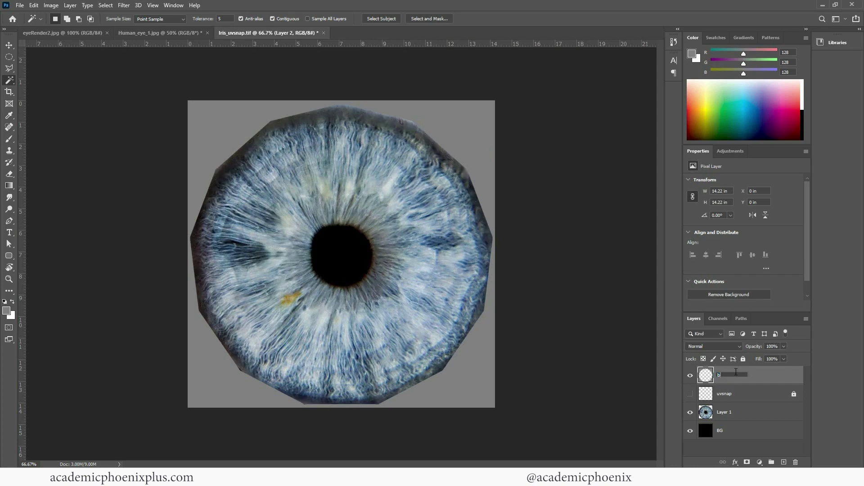
type("border")
key("Return")
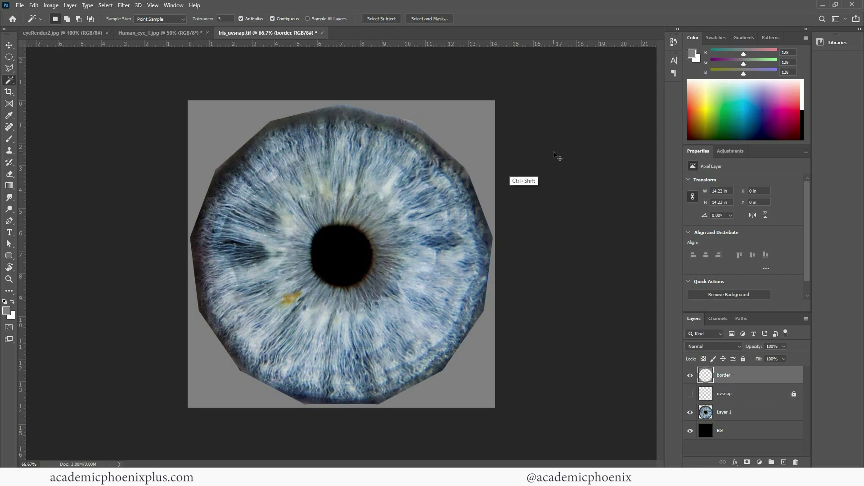
Save the layered document in Photoshop format as Iris_CLR in the Eyes project's images folder
key("ctrl+shift+s")
left_click(138, 284)
scroll(138, 288, "up", 3)
left_click(138, 293)
left_click(72, 272)
key("ctrl+a")
left_click(116, 273)
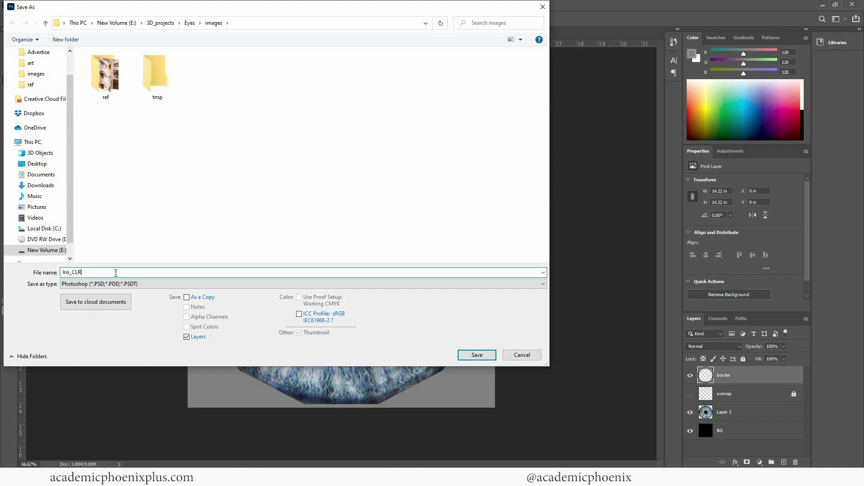
key("Return")
key("Return")
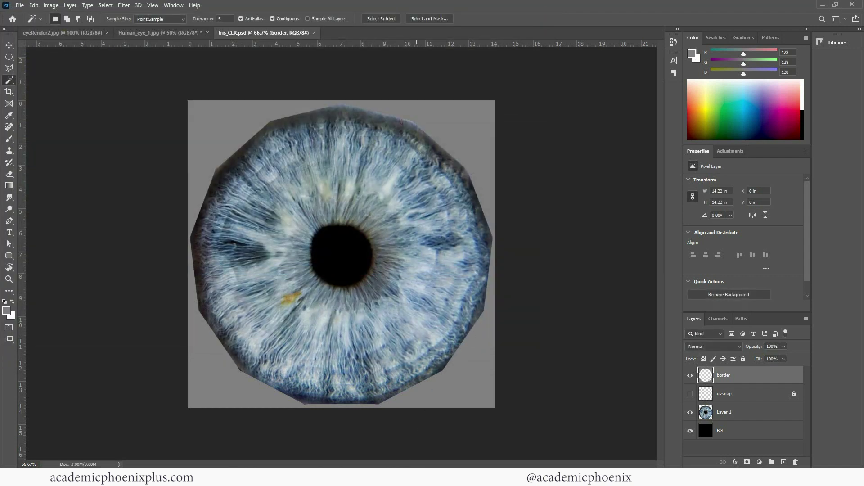
Switch to Maya and clean up iris_geo by freezing its transformations, deleting its history and centering its pivot
left_click(439, 448)
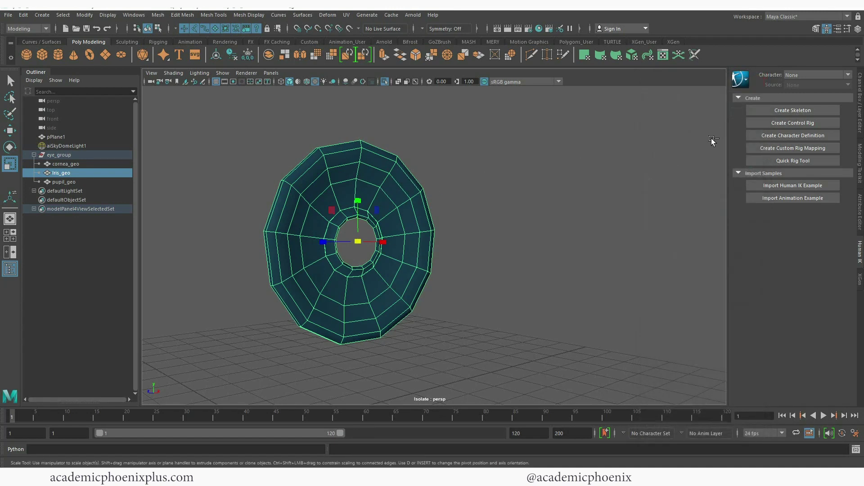
key("ctrl+a")
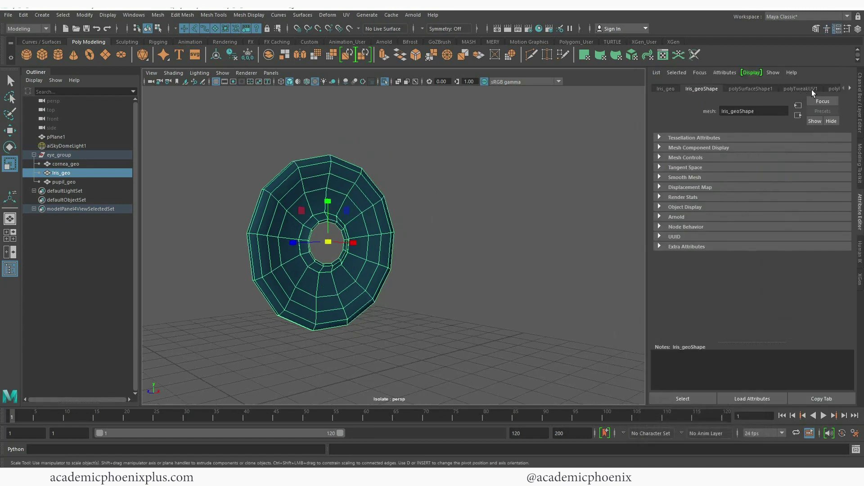
left_click(248, 56)
left_click(232, 56)
left_click(216, 56)
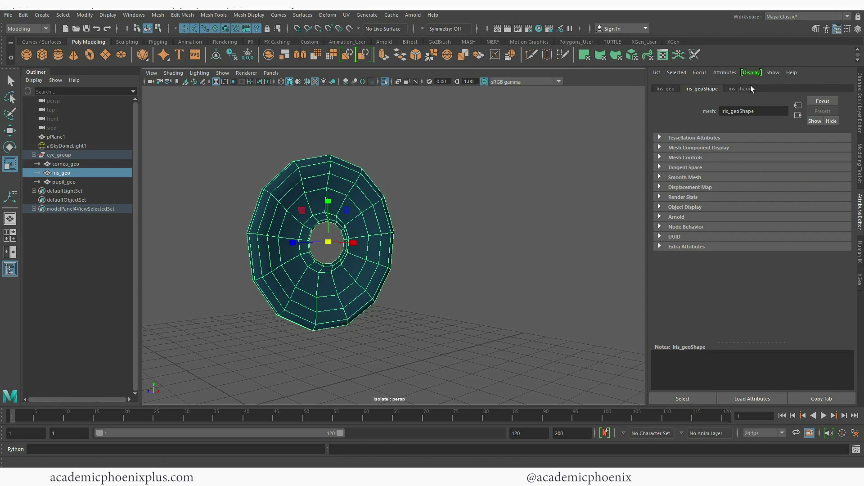
Connect a File texture to the base Color of iris_shader
left_click(744, 89)
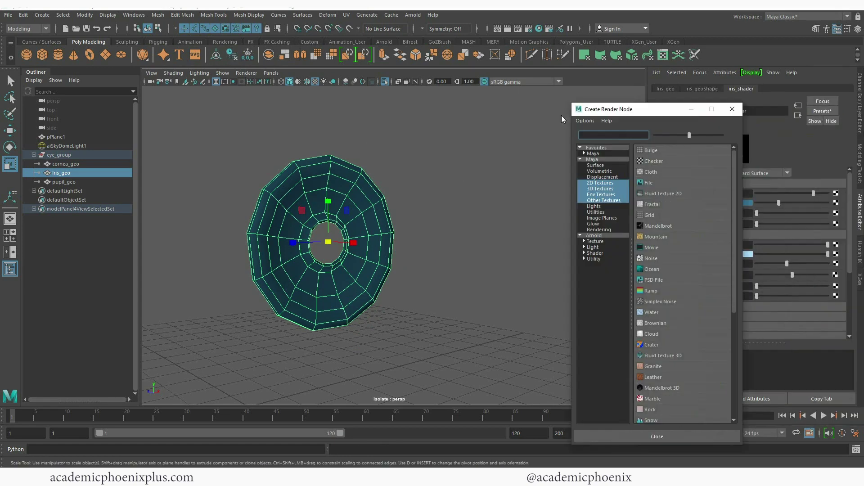
left_click(836, 203)
left_click(511, 180)
Load Iris_CLR.psd from the project's images folder into the new file texture
left_click(837, 211)
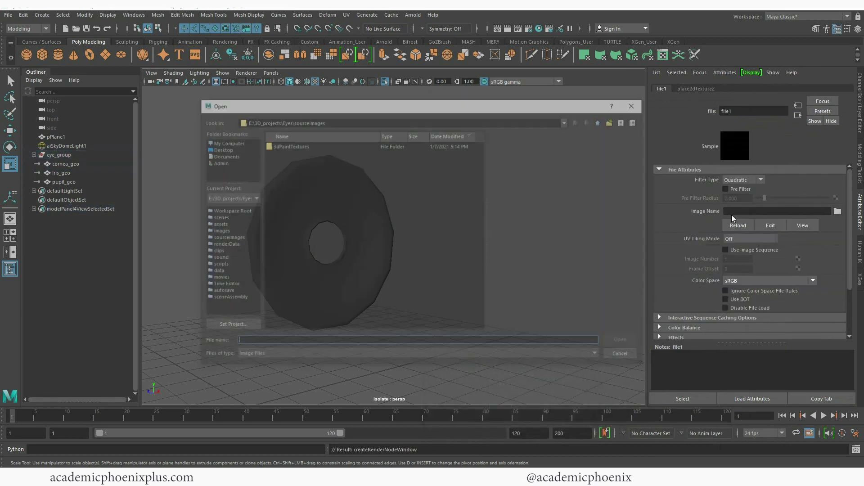
left_click_drag(295, 120, 585, 138)
left_click(601, 123)
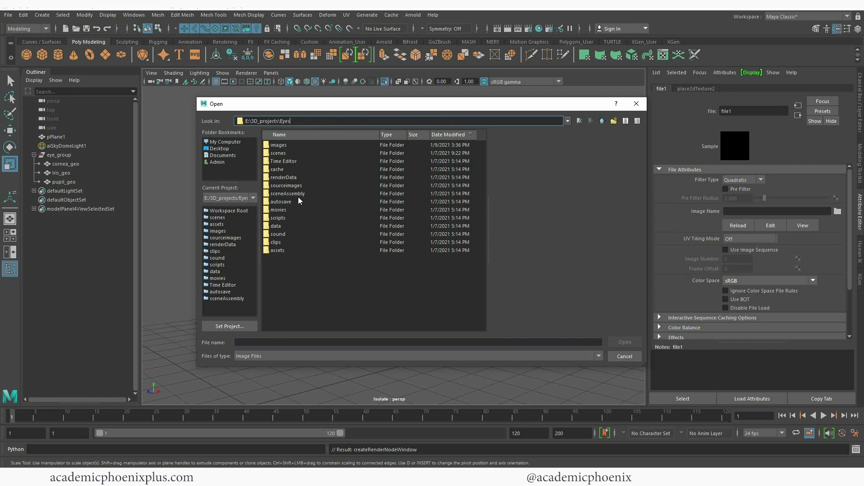
double_click(279, 145)
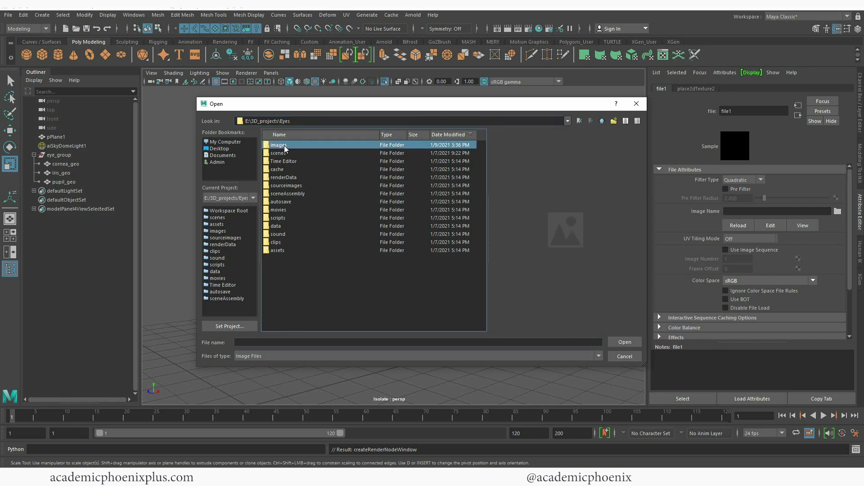
left_click(330, 145)
double_click(297, 145)
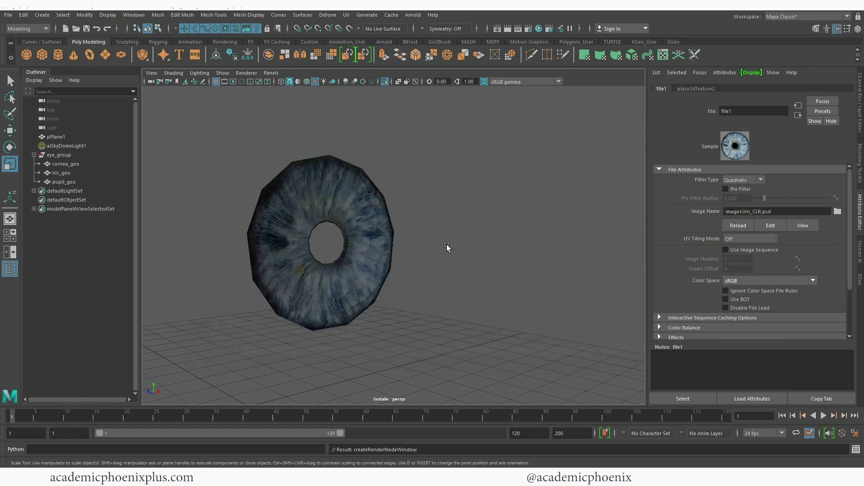
Store a snapshot of the existing eye render in the Arnold RenderView
left_click_drag(453, 247, 471, 239, "alt")
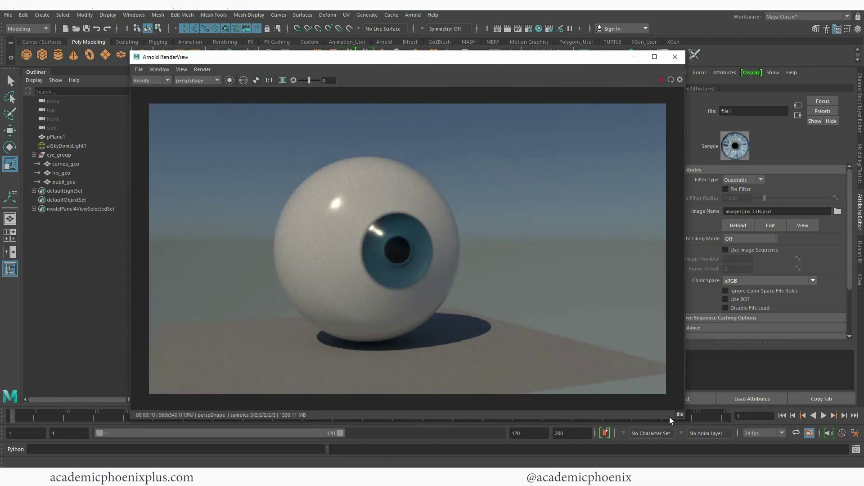
left_click(681, 415)
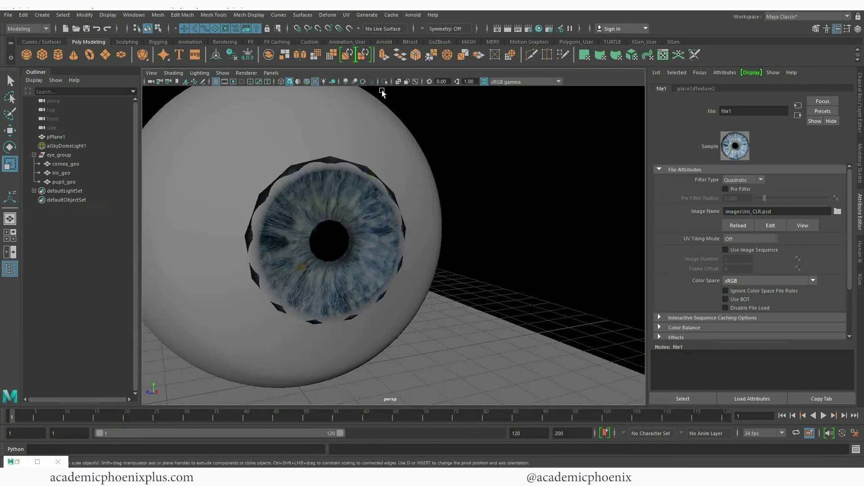
Turn on smooth preview for iris_geo and render a closer view of the textured eye with Arnold
left_click(78, 173)
key("3")
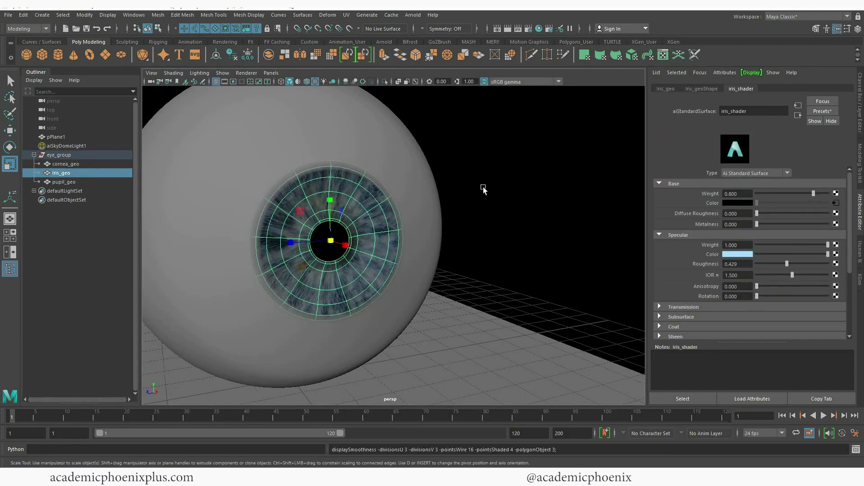
mouse_move(498, 217)
left_mouse_down("alt")
mouse_move(442, 216)
mouse_move(506, 216)
left_mouse_up("alt")
right_click_drag(505, 216, 431, 190, "alt")
middle_click_drag(432, 190, 478, 201, "alt")
left_click_drag(487, 204, 486, 203, "alt")
left_click(410, 15)
left_click(428, 31)
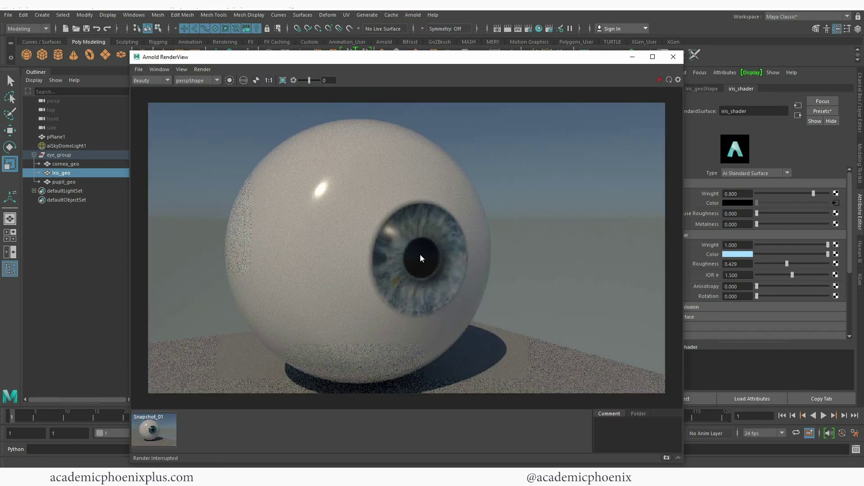
Compare the new eye render with Snapshot_01 and examine the textured iris in the maximized render window
left_click(156, 428)
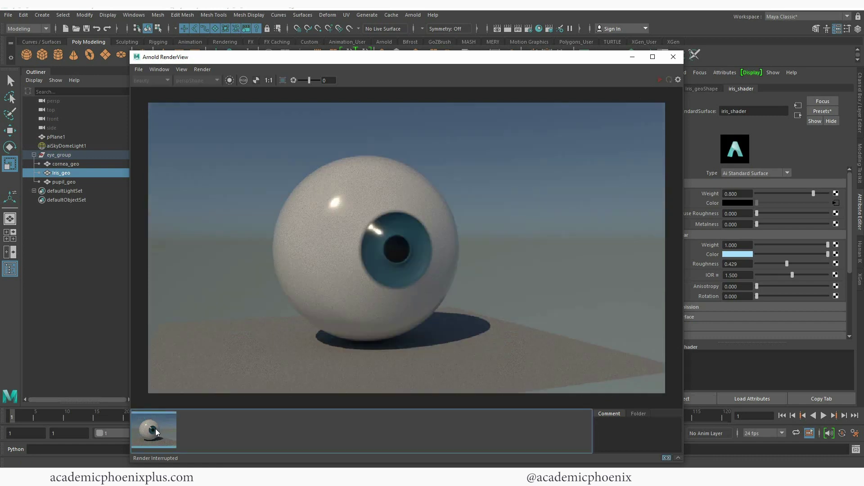
left_click(156, 431)
left_click(155, 431)
left_click(155, 431)
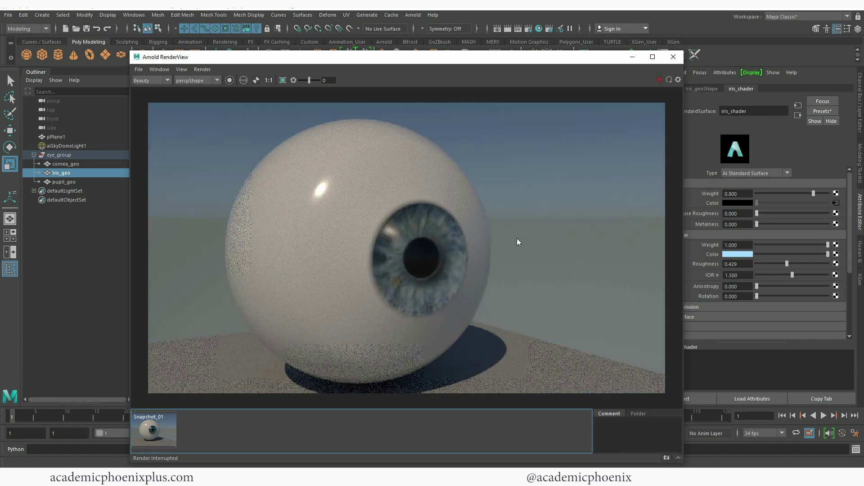
left_click(633, 58)
left_click(652, 57)
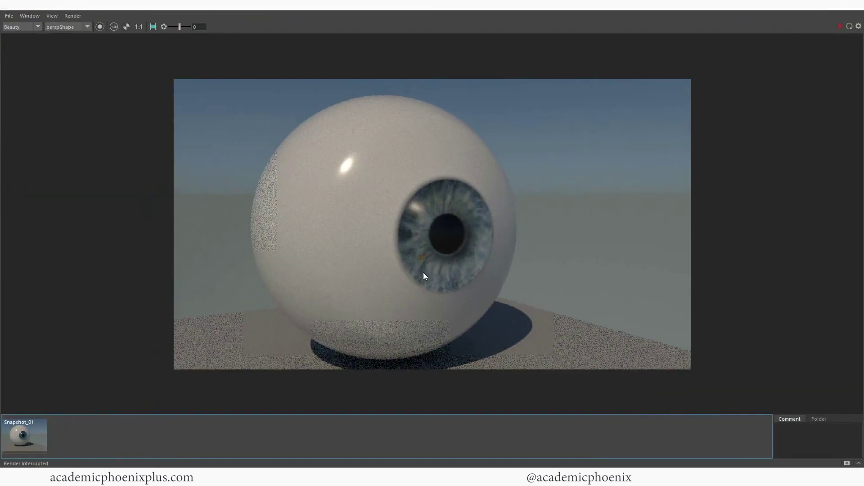
left_click(814, 8)
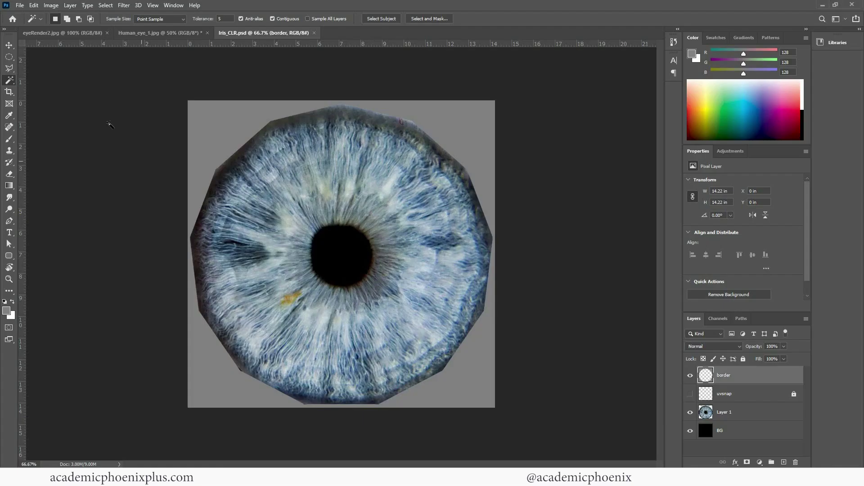
Switch to Photoshop and save a TIFF copy of Iris_CLR without layers in the Eyes project's sourceimages folder
key("ctrl+shift+a")
key("Escape")
key("ctrl+shift+s")
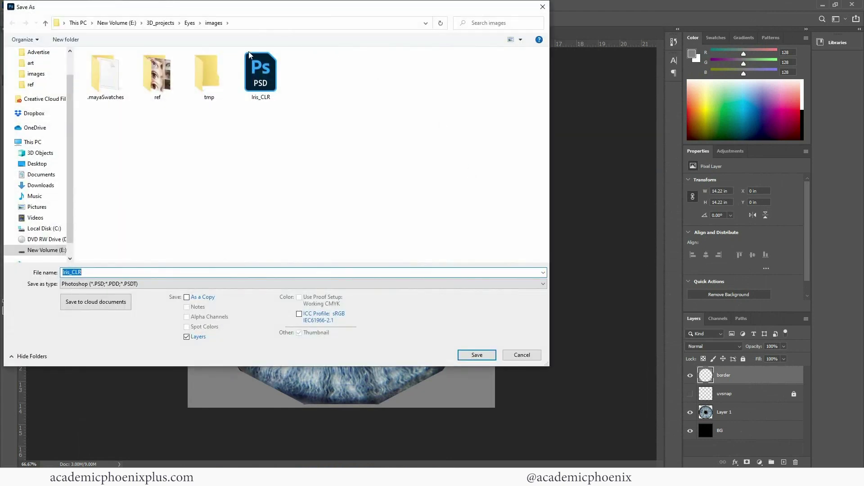
left_click(190, 22)
double_click(110, 179)
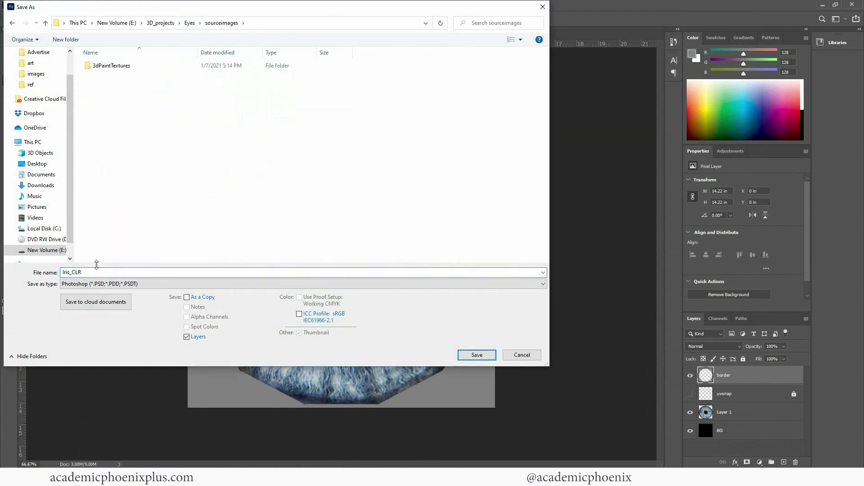
left_click(172, 285)
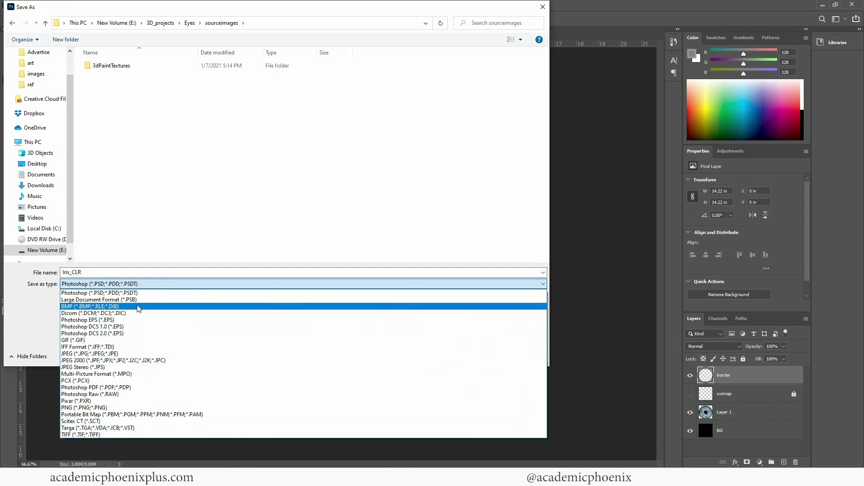
left_click(89, 435)
left_click(186, 337)
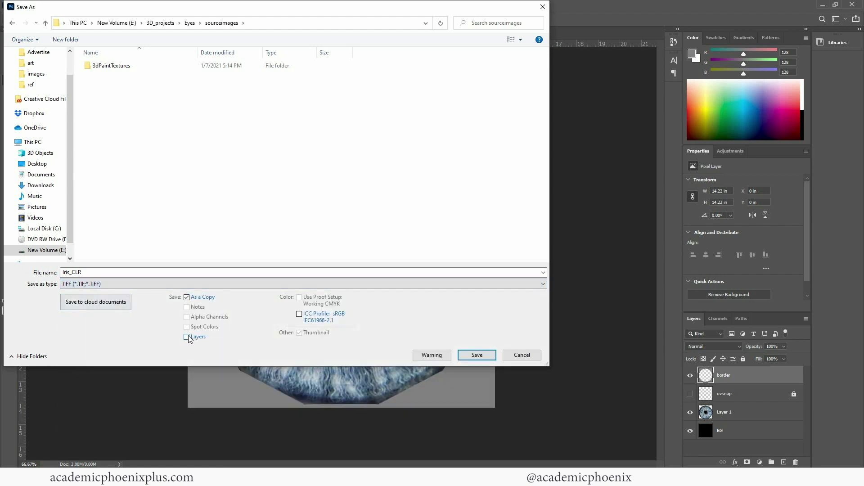
left_click(471, 357)
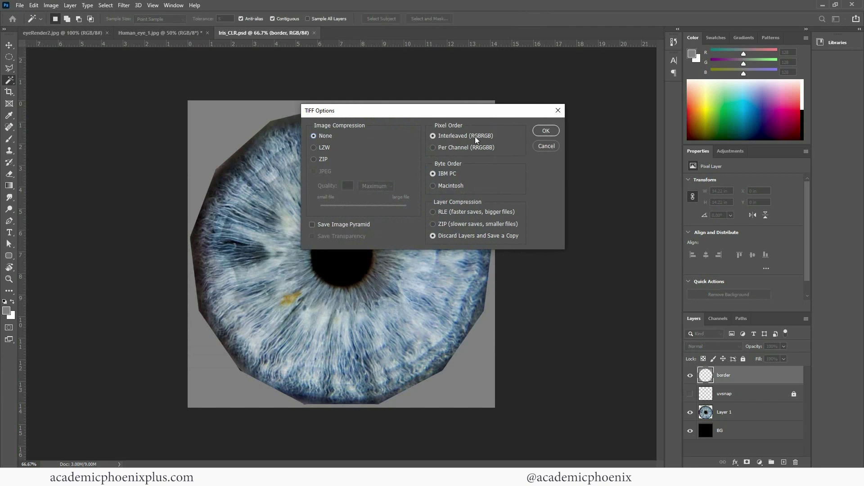
left_click(547, 132)
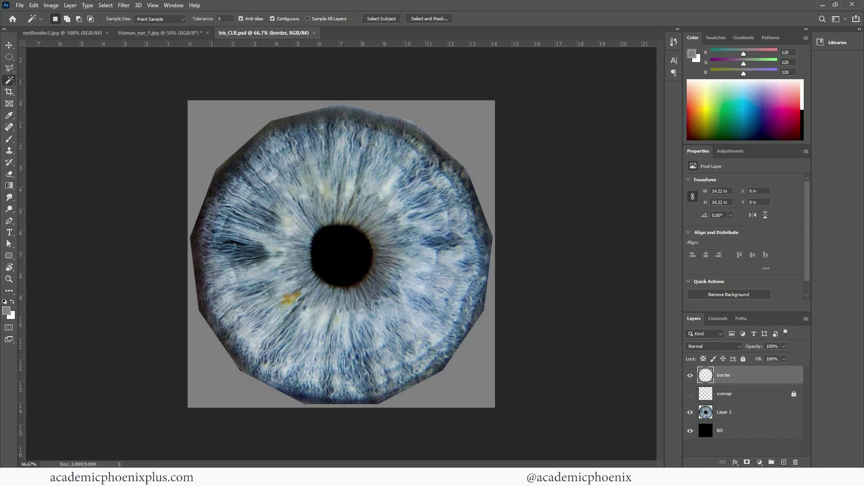
Switch to Maya and replace the image in the iris color file texture with Iris_CLR.tif from sourceimages
left_click(407, 473)
left_click(423, 435)
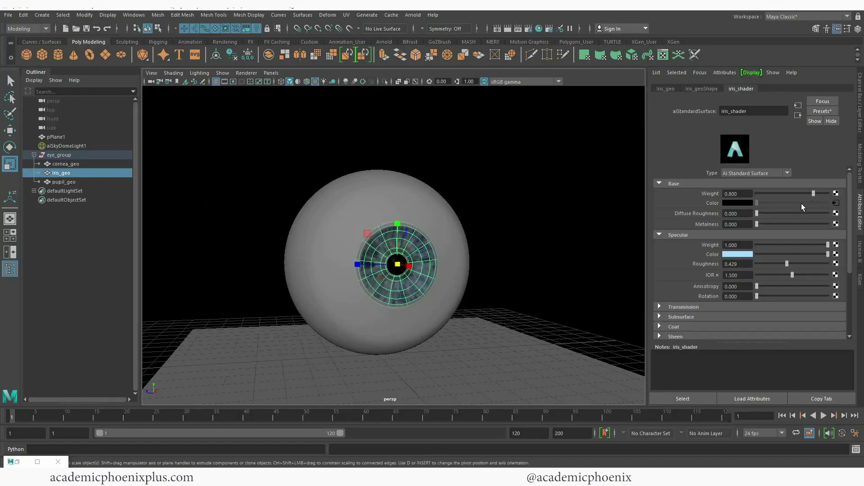
left_click(834, 203)
left_click(835, 211)
left_click(606, 121)
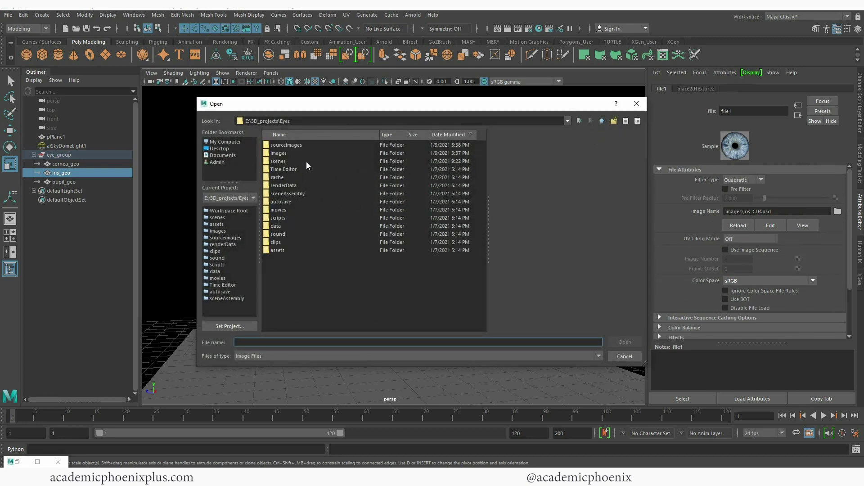
double_click(301, 145)
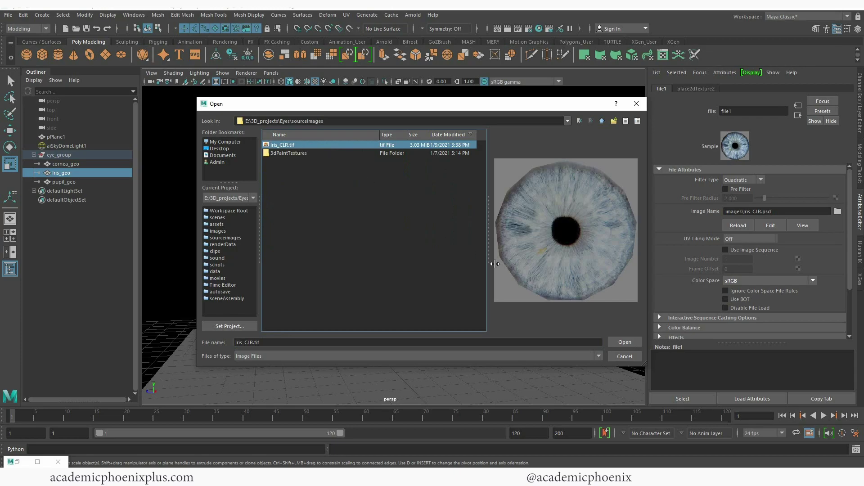
left_click(616, 341)
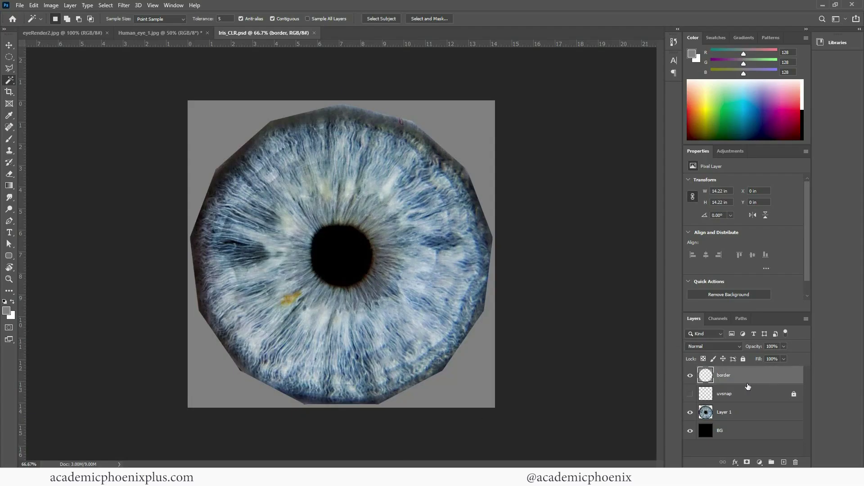
Switch to Photoshop and add a Hue/Saturation adjustment above Layer 1 with Saturation set to -100
left_click(736, 413)
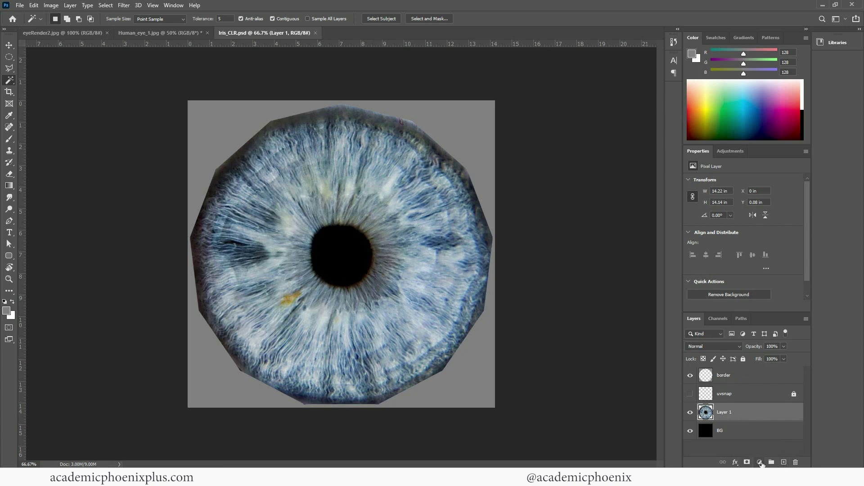
left_click(760, 462)
left_click(802, 374)
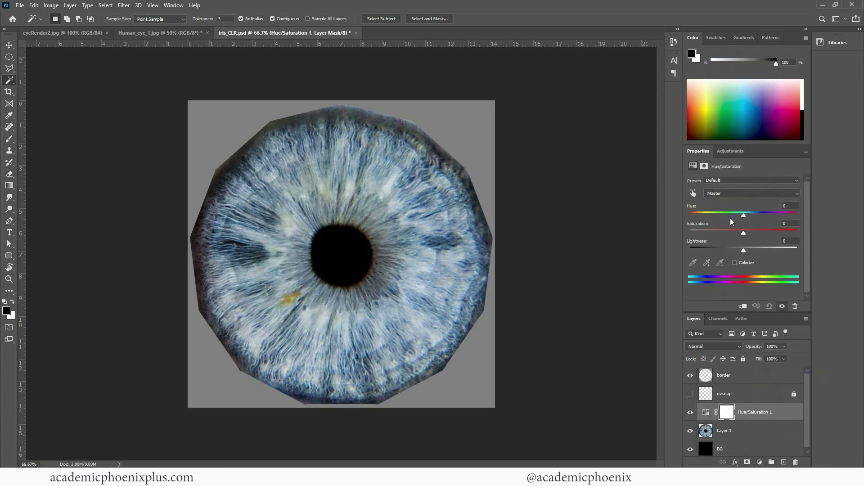
left_click_drag(743, 233, 685, 235)
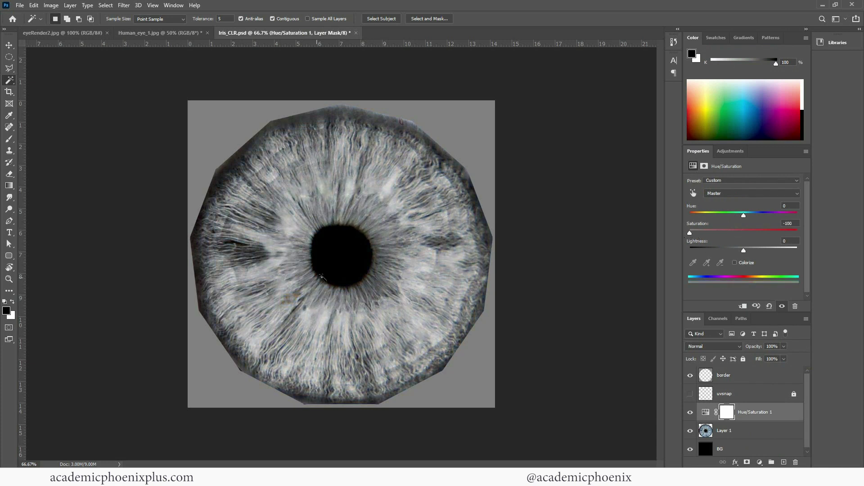
left_click(756, 413)
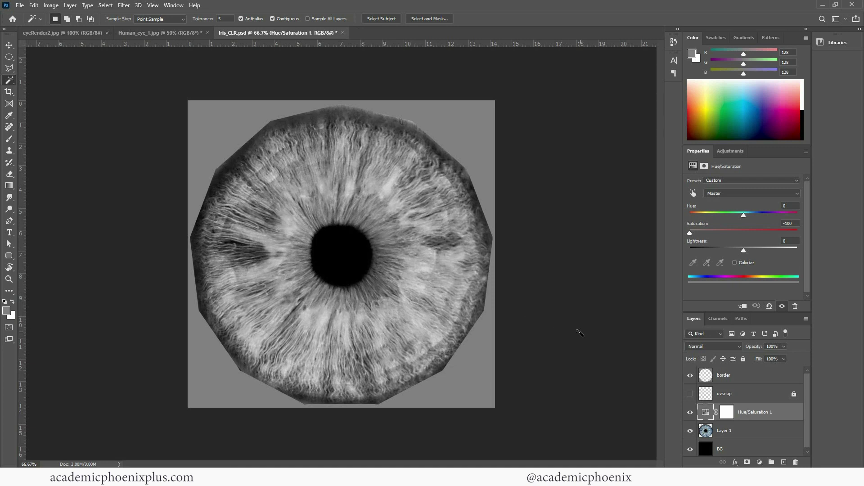
Save the grayscale version as a separate Photoshop file, replacing CLR in the file name with BM
key("ctrl")
key("ctrl+shift+s")
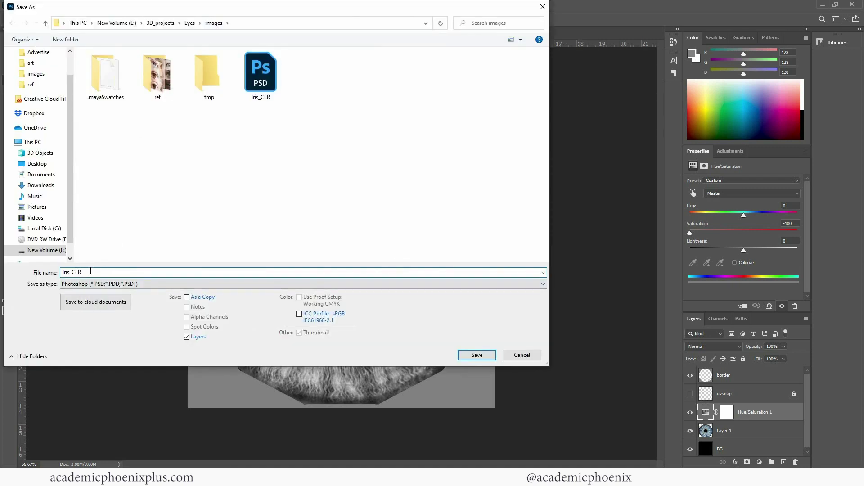
double_click(100, 271)
type("BMO")
key("Return")
key("Return")
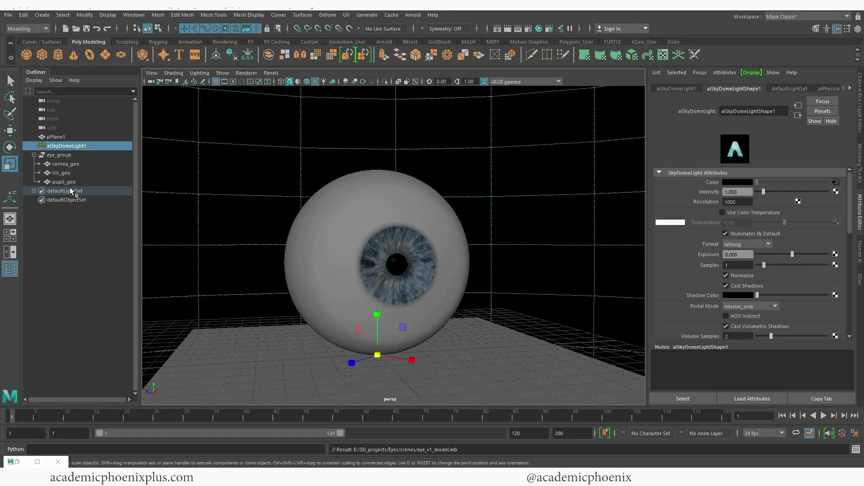
Add a File texture to the Bump Mapping attribute in the Geometry settings of iris_geo's iris_shader
left_click(77, 174)
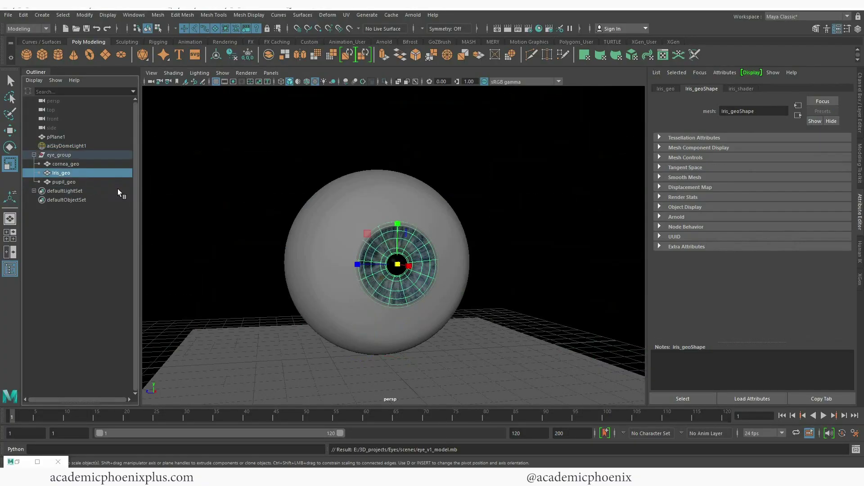
left_click(741, 89)
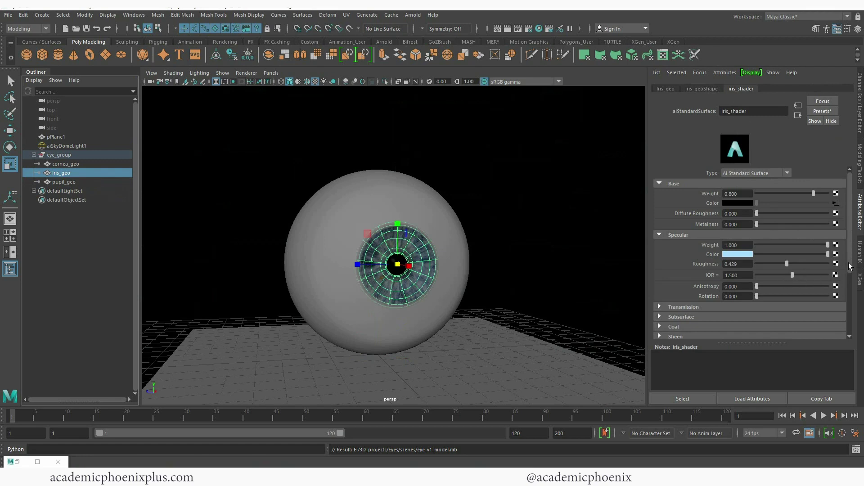
scroll(837, 309, "down", 5)
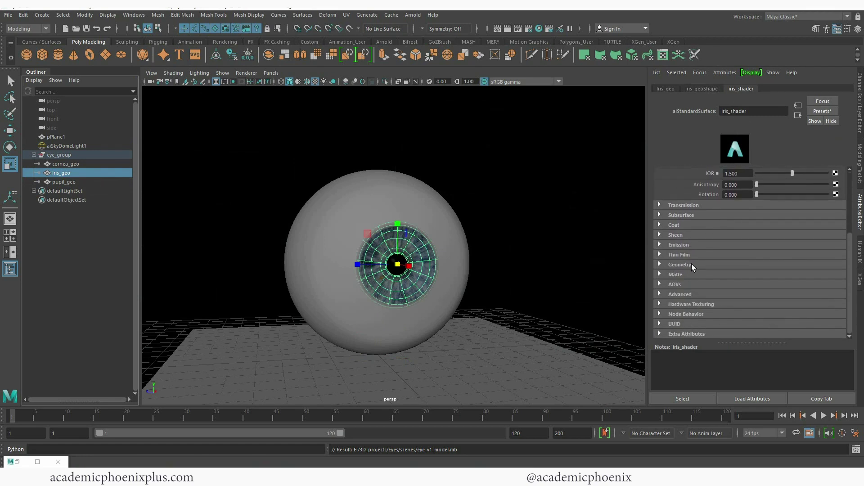
left_click(680, 265)
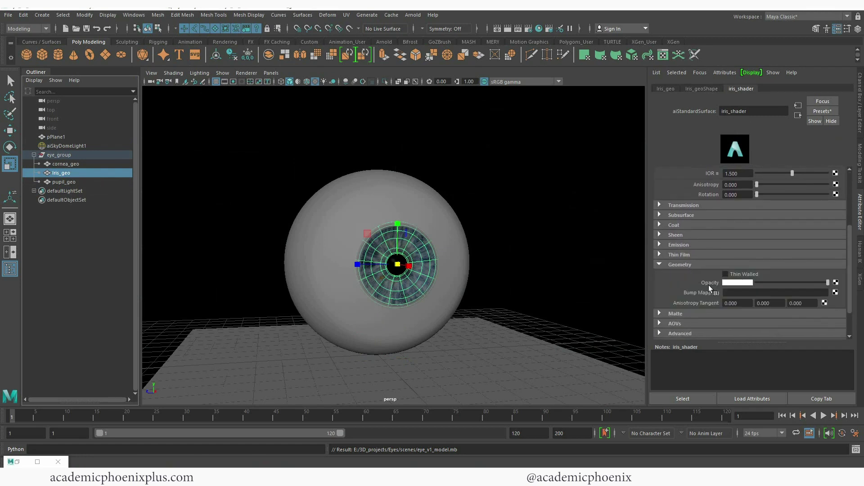
left_click(835, 293)
left_click_drag(448, 118, 404, 115)
left_click(464, 185)
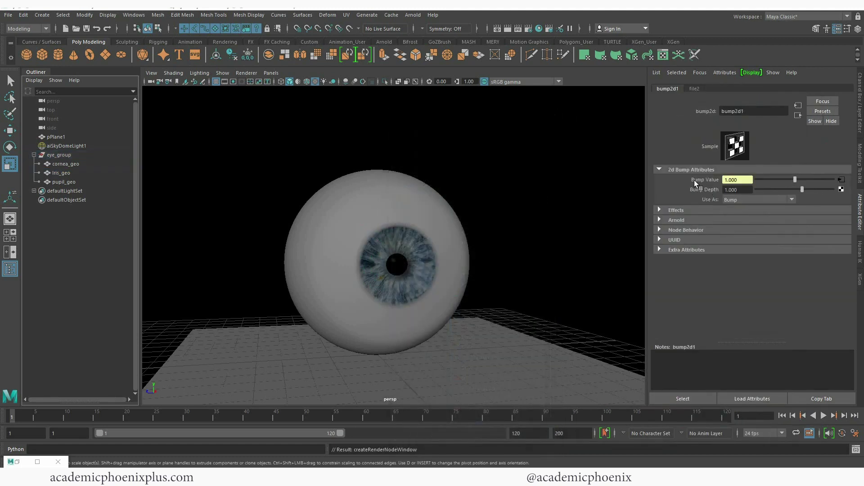
Load Iris_BMP.psd from the project's images folder into the bump node's file texture
left_click(842, 181)
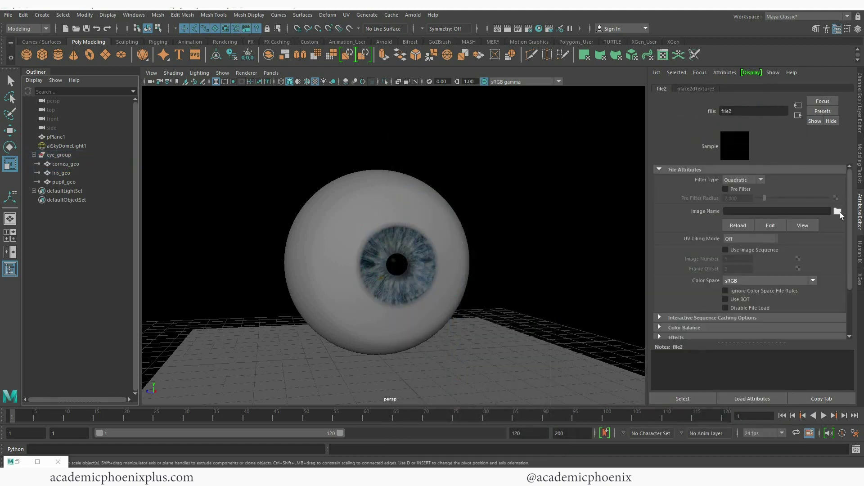
left_click(838, 211)
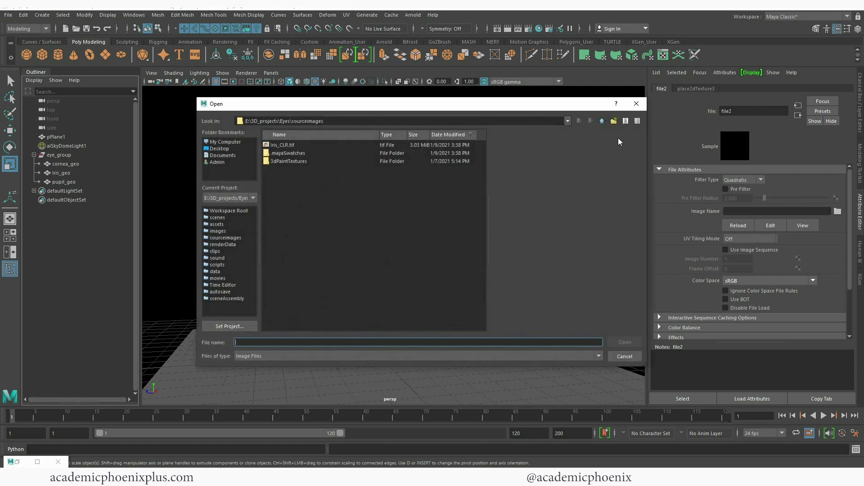
left_click(602, 121)
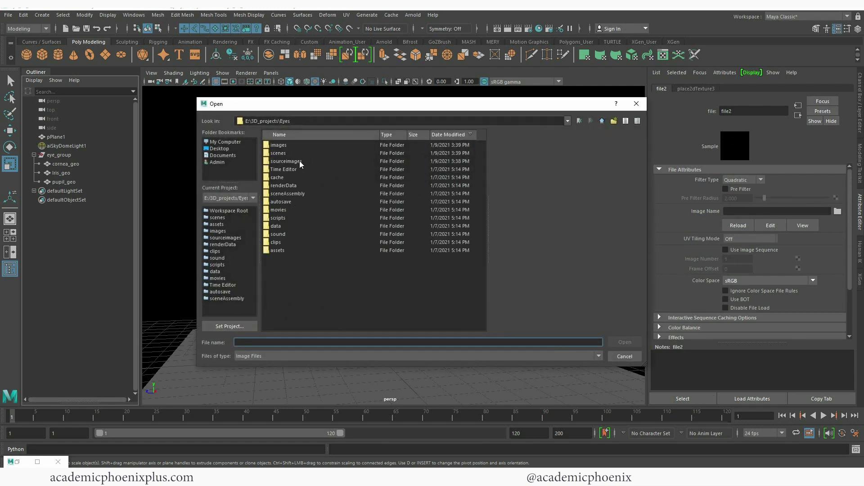
double_click(288, 145)
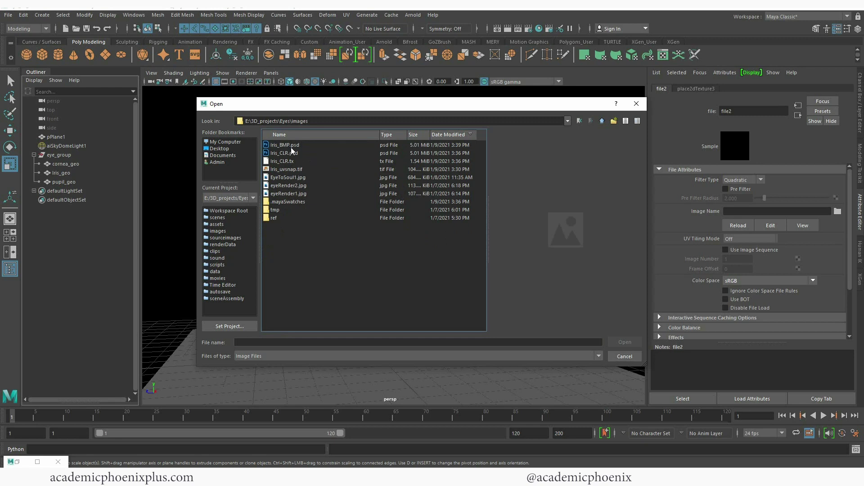
double_click(291, 146)
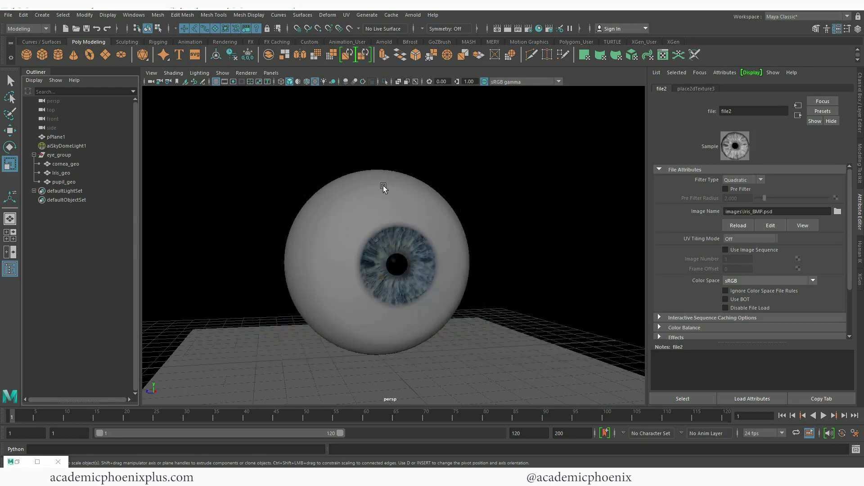
Inspect the iris with its bump map in the Arnold RenderView, and close the view
left_click(18, 462)
left_click(850, 467)
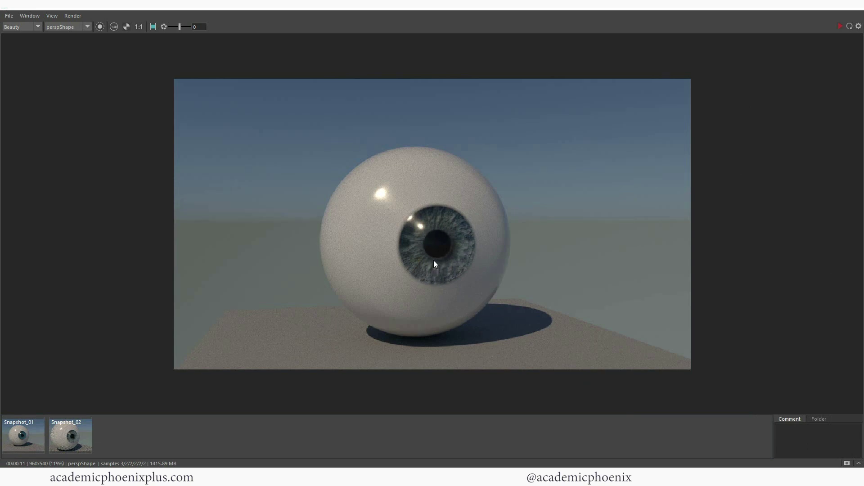
left_click(851, 9)
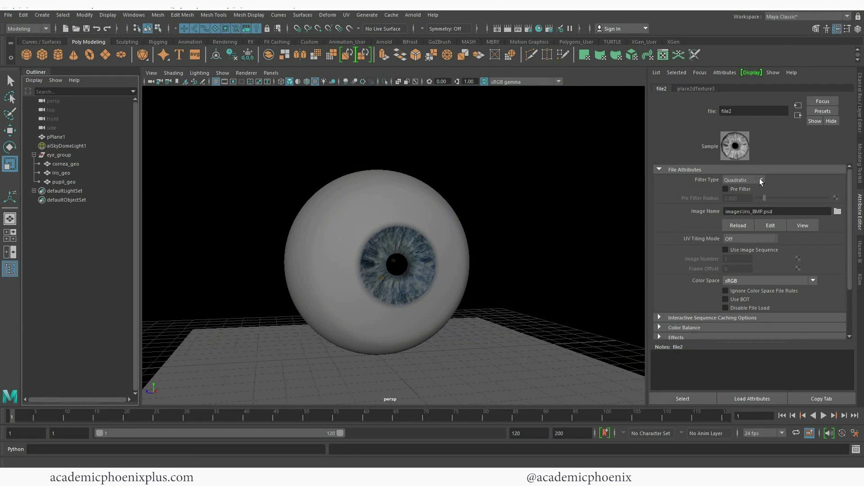
Set the Bump Depth of the iris bump2d1 node to 0.5
left_click(800, 116)
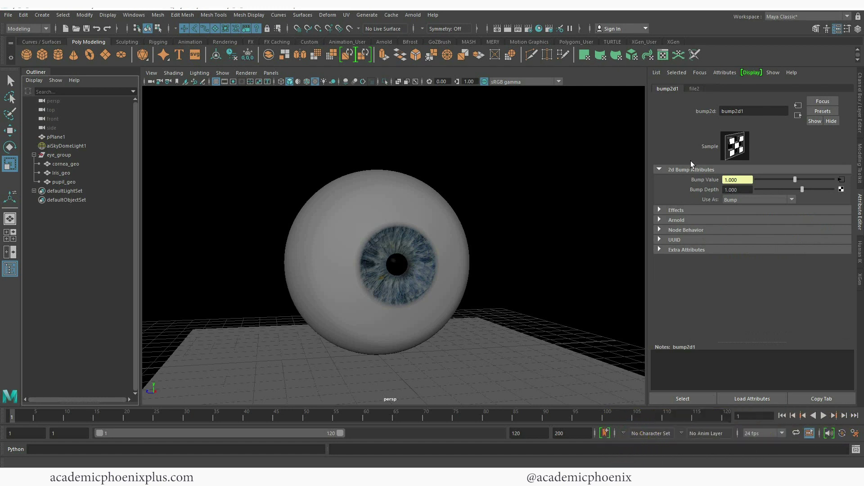
left_click(749, 190)
type(".5")
key("Return")
Render the eye with Arnold and store the result as a snapshot
left_click(413, 15)
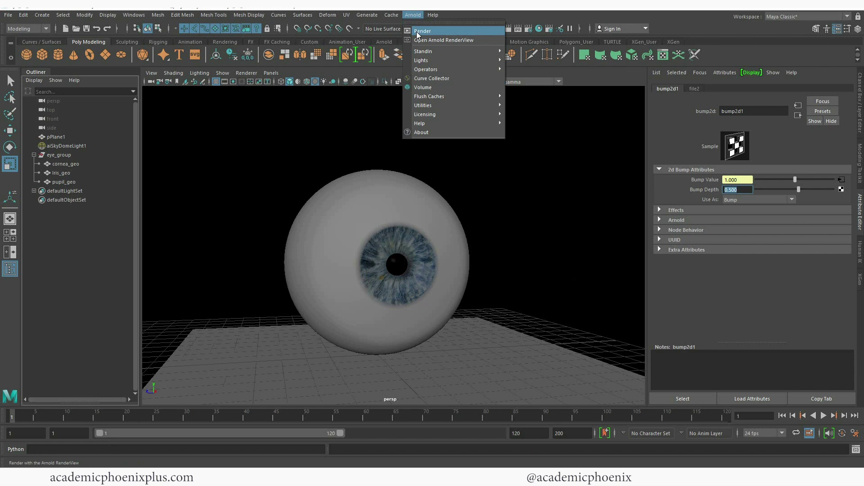
left_click(413, 15)
left_click(413, 15)
left_click(422, 31)
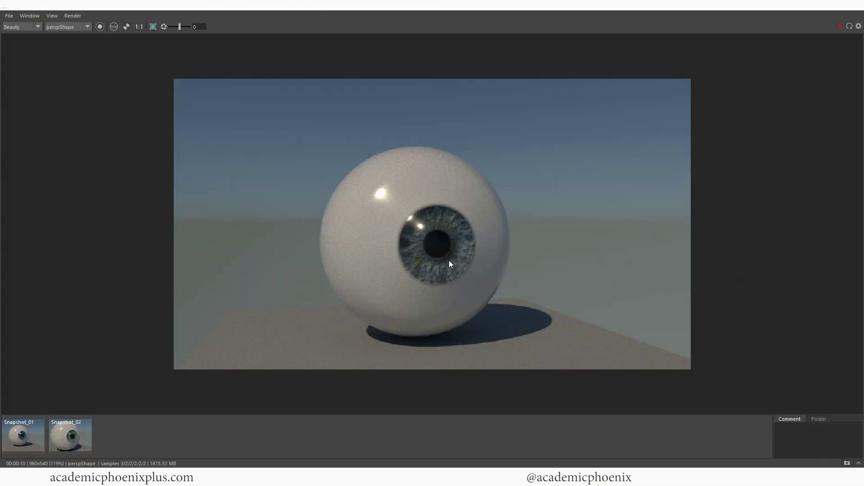
left_click(847, 463)
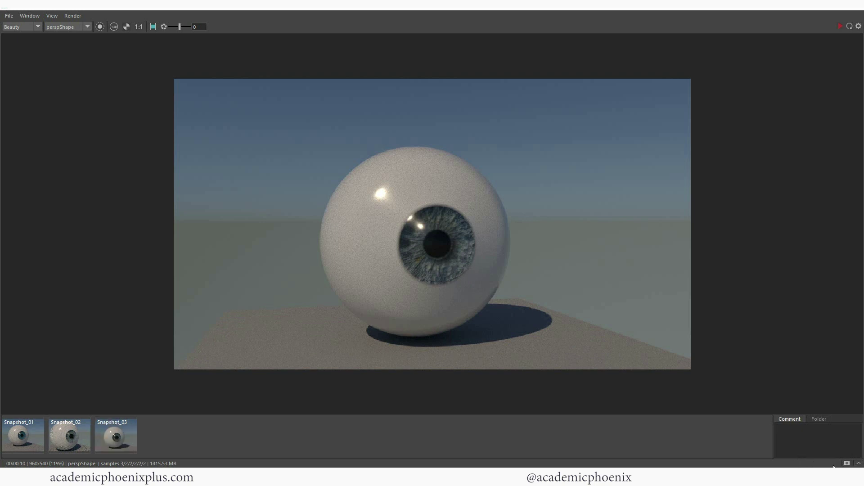
Compare the three stored render snapshots of the eye one after another
left_click(30, 430)
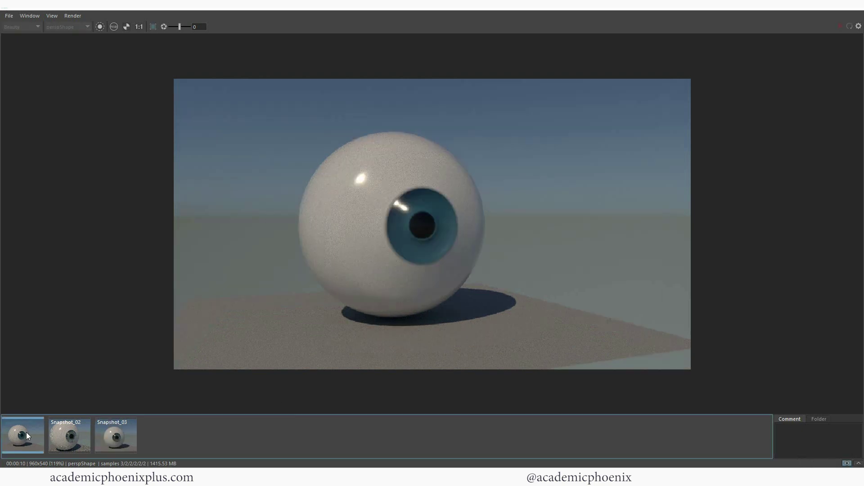
left_click(73, 433)
left_click(115, 437)
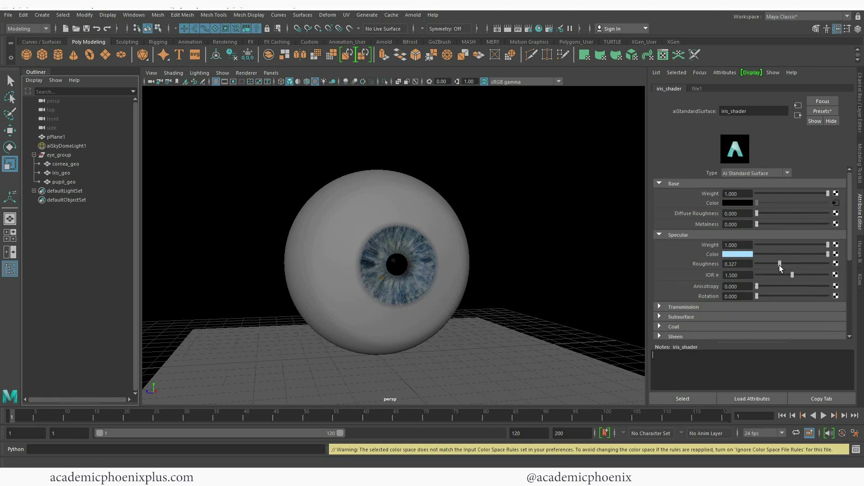
Graph the iris_shader network in the Hypershade and arrange the color texture nodes above the bump nodes
left_click(748, 265)
left_click(539, 28)
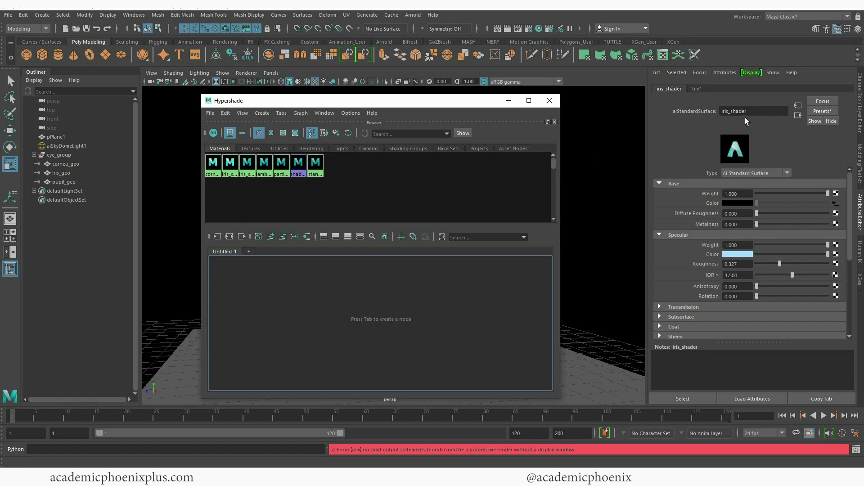
left_click(230, 163)
left_click(230, 237)
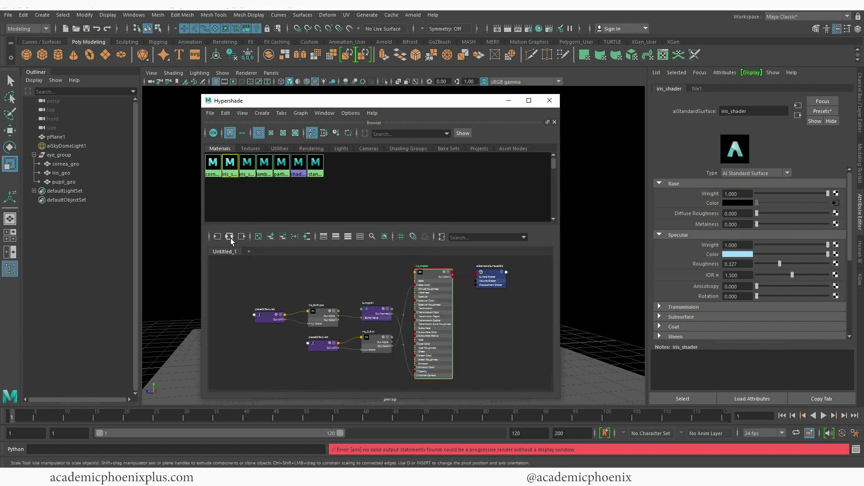
left_click_drag(382, 371, 317, 343)
left_click_drag(373, 343, 339, 276)
left_click_drag(270, 298, 386, 329)
left_click_drag(376, 315, 358, 357)
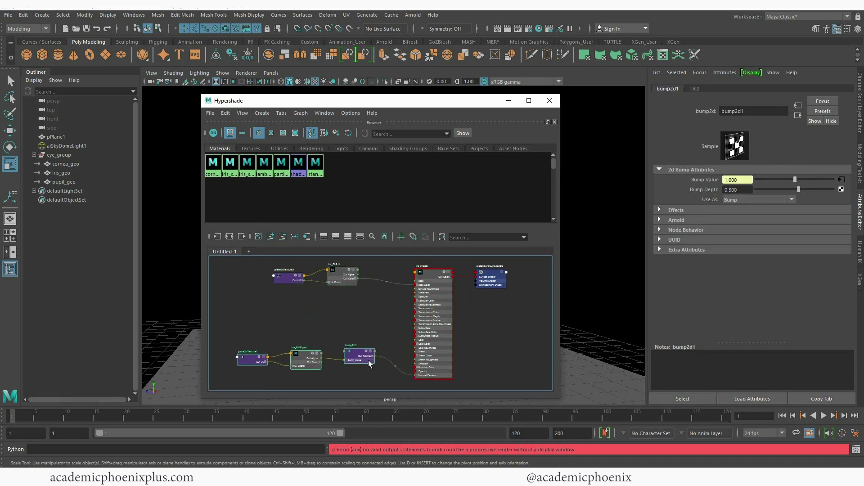
Examine in the enlarged Hypershade how the Iris_CLR.tif, Iris_BMP.psd and bump2d1 nodes feed into iris_shader
left_click(529, 101)
left_click_drag(266, 247, 651, 409)
key("f")
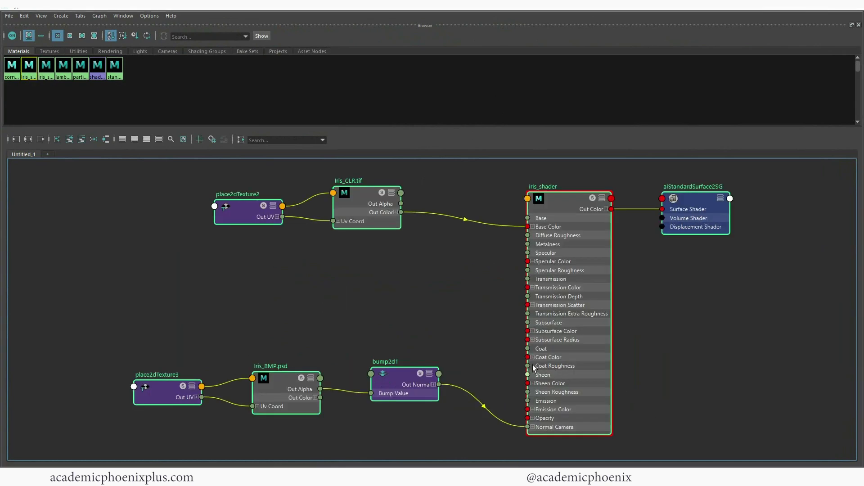
left_click(371, 286)
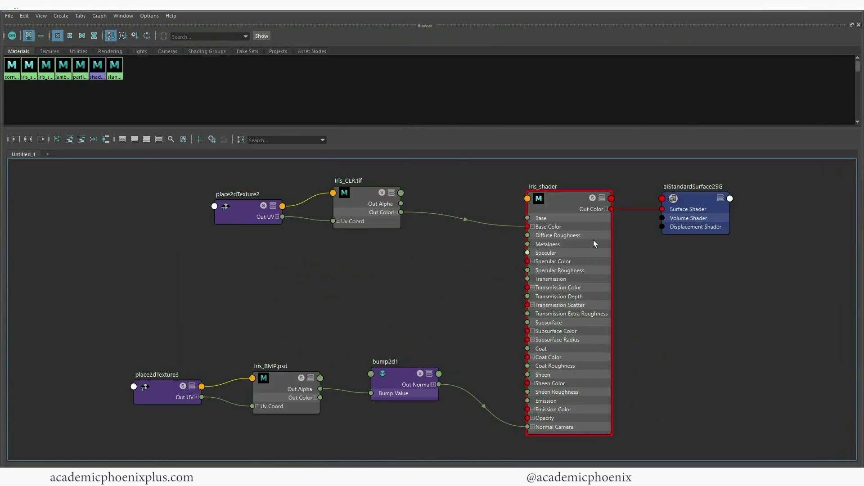
left_click_drag(557, 203, 551, 198)
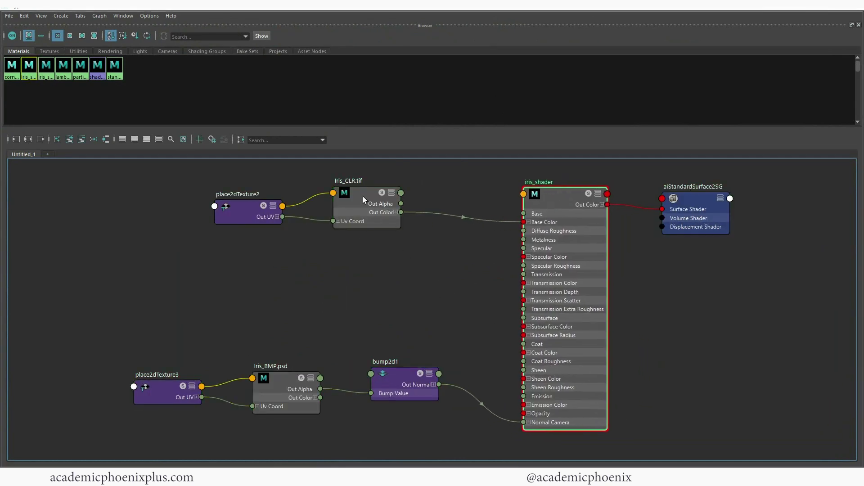
left_click(363, 198)
left_click_drag(365, 199, 370, 199)
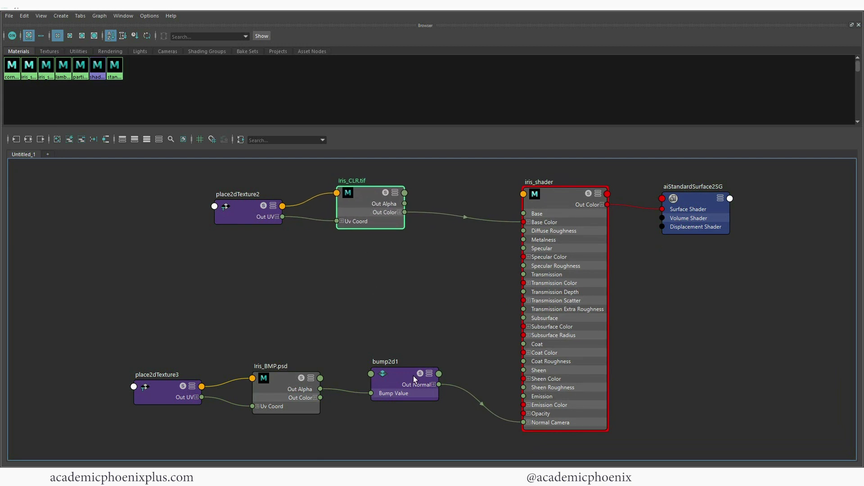
left_click_drag(417, 381, 408, 381)
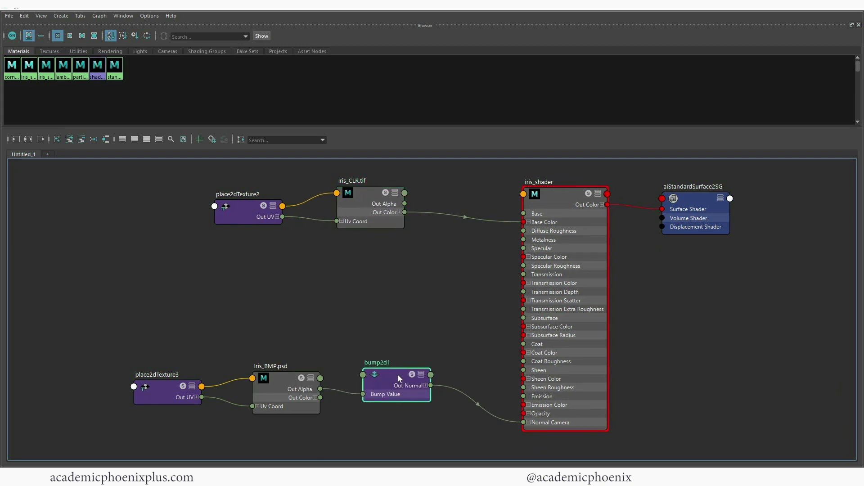
mouse_move(267, 385)
left_mouse_down()
mouse_move(281, 380)
mouse_move(271, 383)
left_mouse_up()
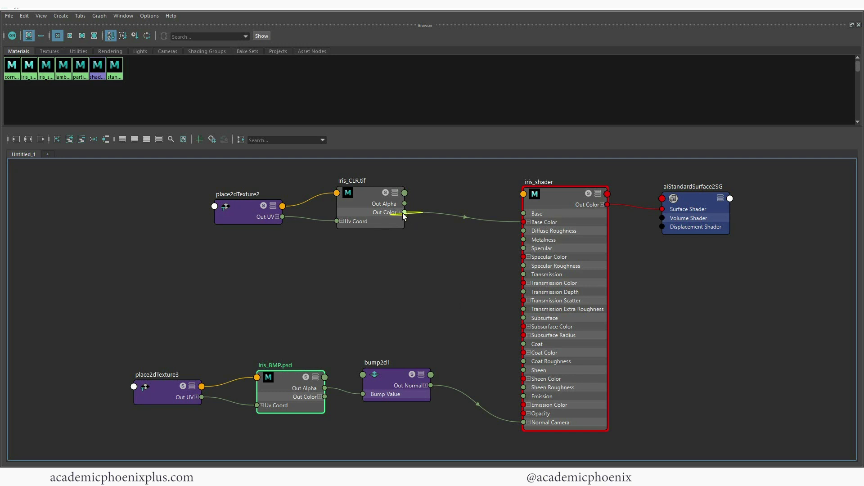
Connect the Out Color of Iris_CLR.tif to the Specular Color of iris_shader and close the Hypershade
left_click_drag(444, 267, 527, 256)
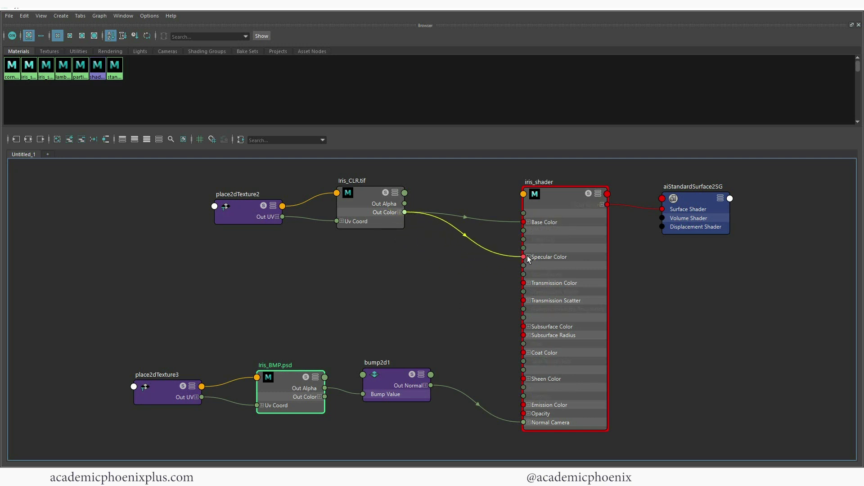
left_click_drag(528, 256, 525, 256)
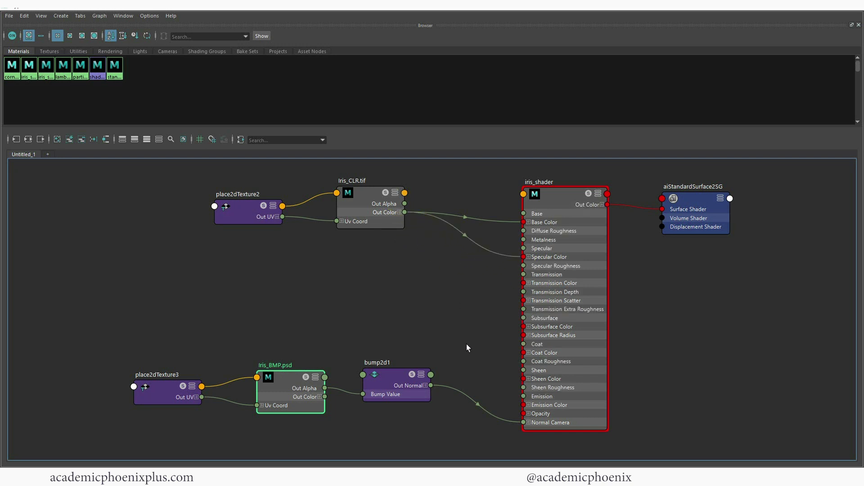
left_click(854, 5)
Reduce the Bump Depth of the iris bump2d1 node to 0.25
left_click(798, 115)
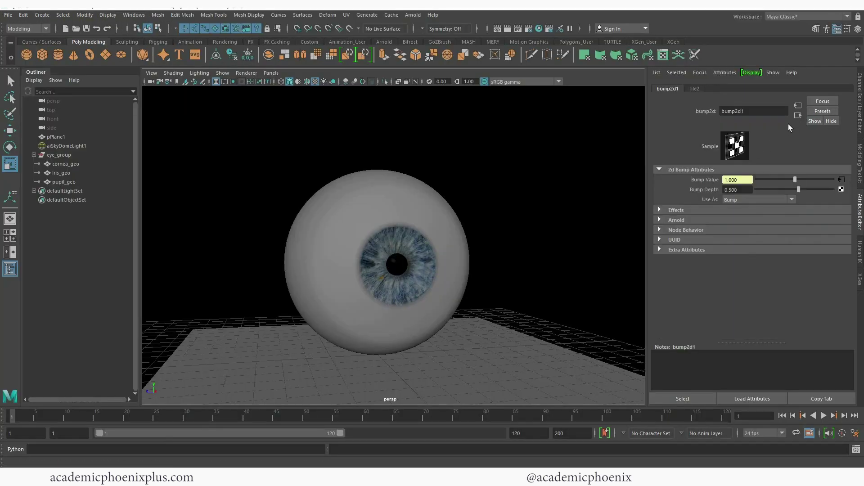
left_click_drag(742, 189, 676, 190)
type(".25")
key("Return")
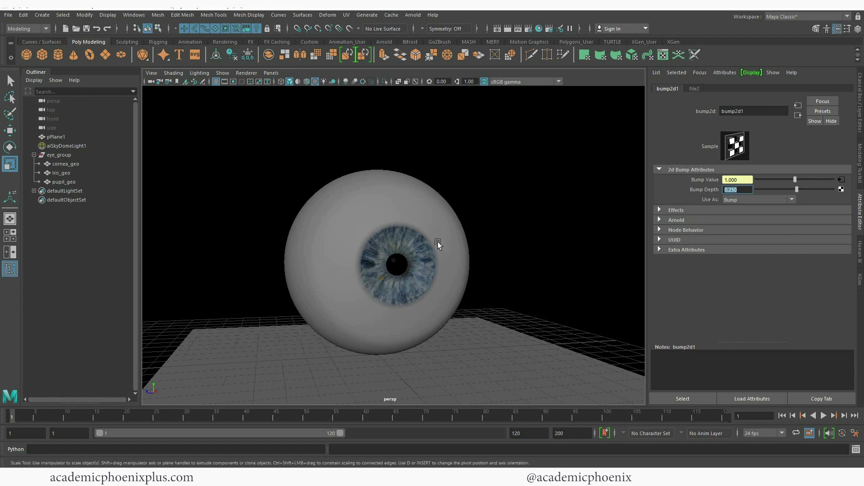
Render the eye again with the texture-driven specular color and store a new snapshot
left_click(413, 16)
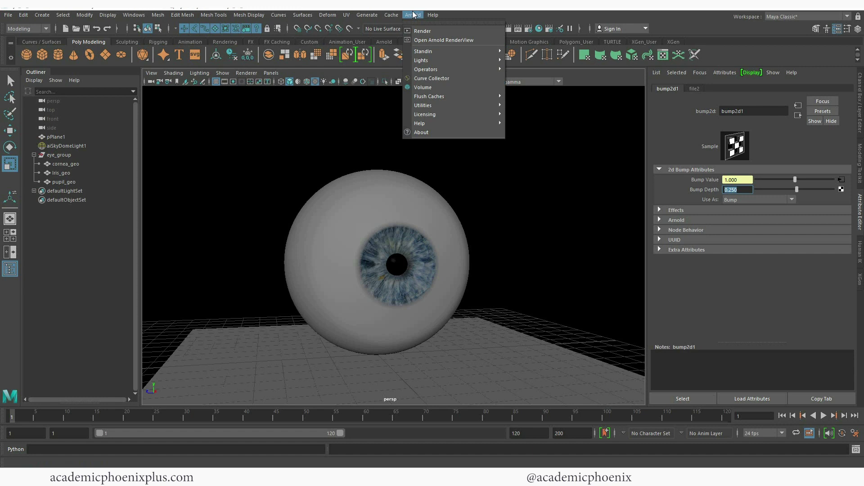
left_click(422, 31)
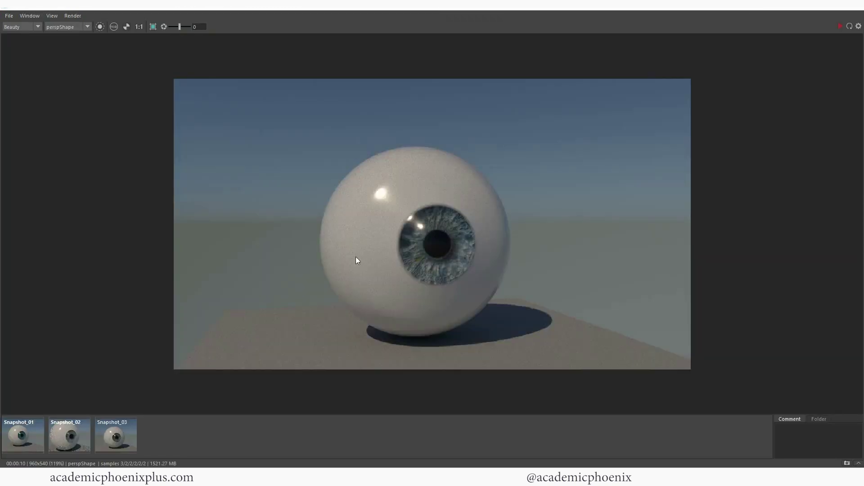
left_click(847, 464)
Compare the four stored eye render snapshots one after another, then close the render view
left_click(31, 438)
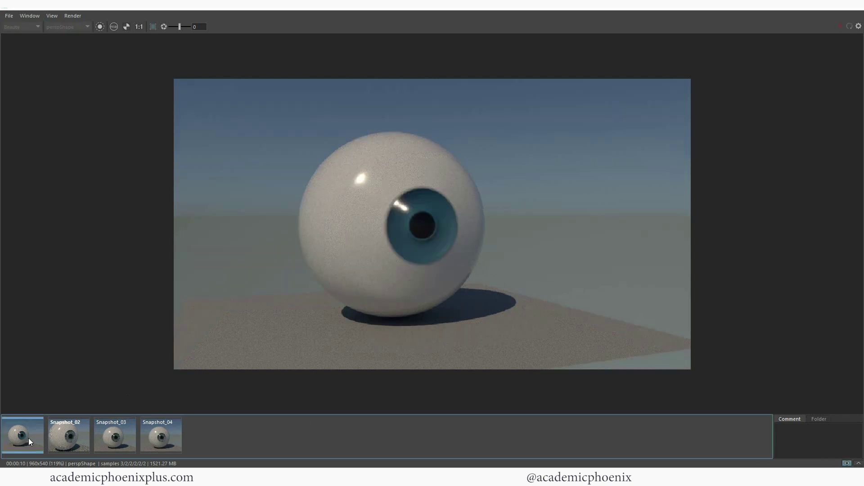
left_click(72, 440)
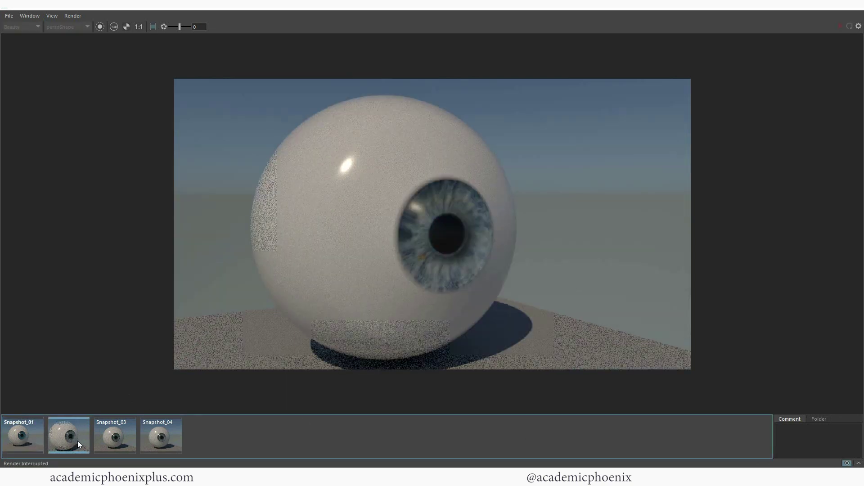
left_click(113, 439)
left_click(162, 440)
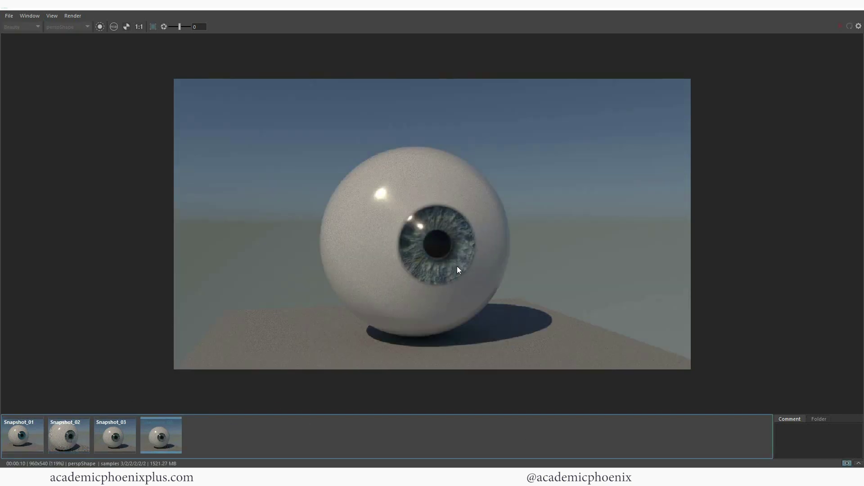
left_click(850, 10)
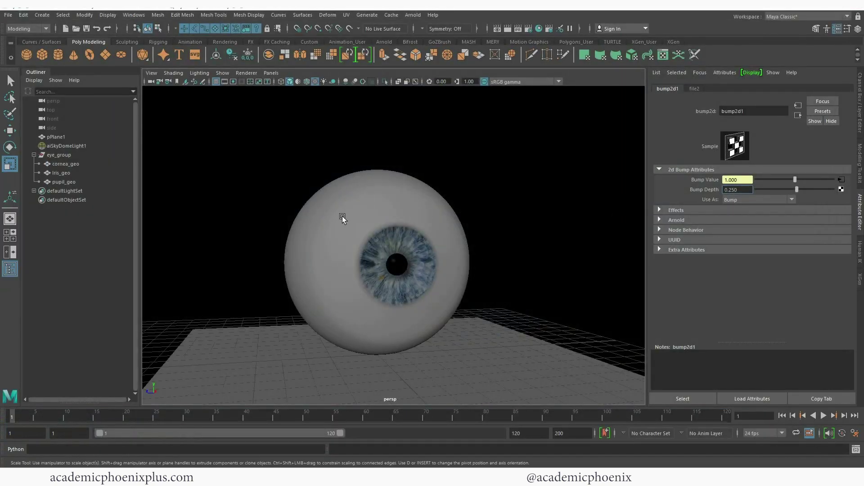
Select iris_geo and review the Specular roughness and remaining attributes of iris_shader
left_click(67, 174)
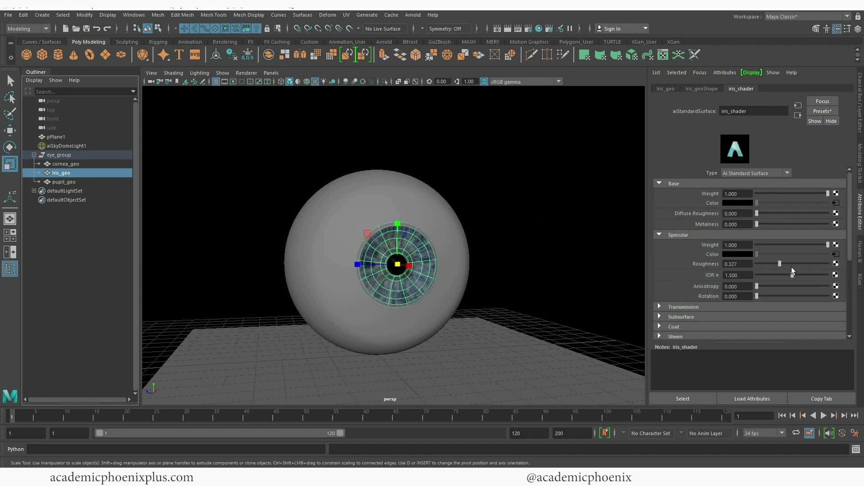
left_click(775, 264)
mouse_move(849, 253)
left_mouse_down()
mouse_move(849, 265)
mouse_move(849, 248)
left_mouse_up()
Select cornea_geo, examine its bulging profile from the side, and expand the Transmission settings of cornea_shader
left_click(458, 261)
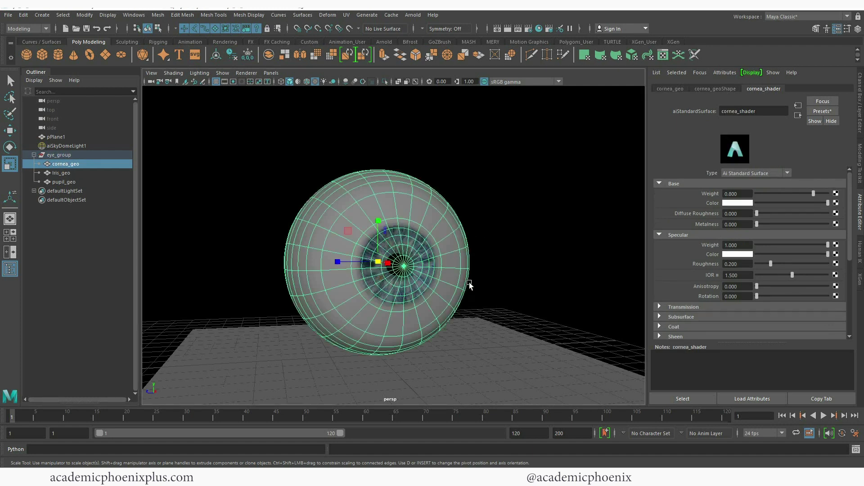
left_click_drag(486, 309, 522, 318, "alt")
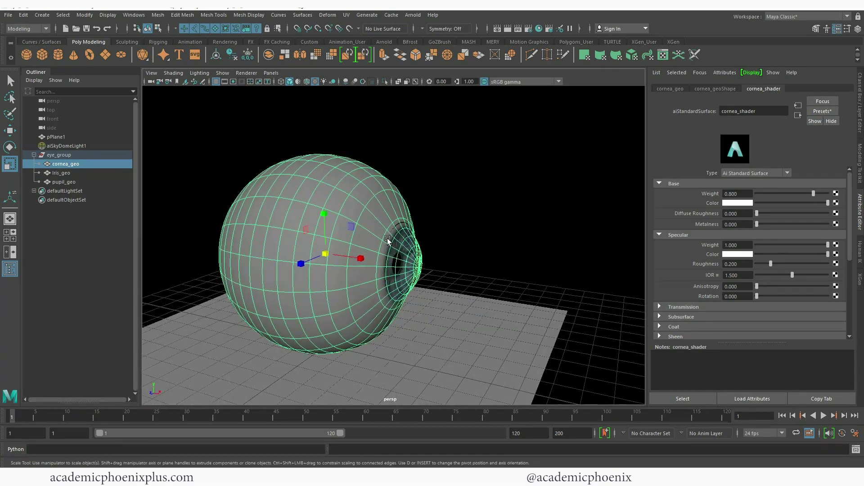
left_click_drag(461, 245, 397, 239, "alt")
left_click_drag(448, 289, 478, 282, "alt")
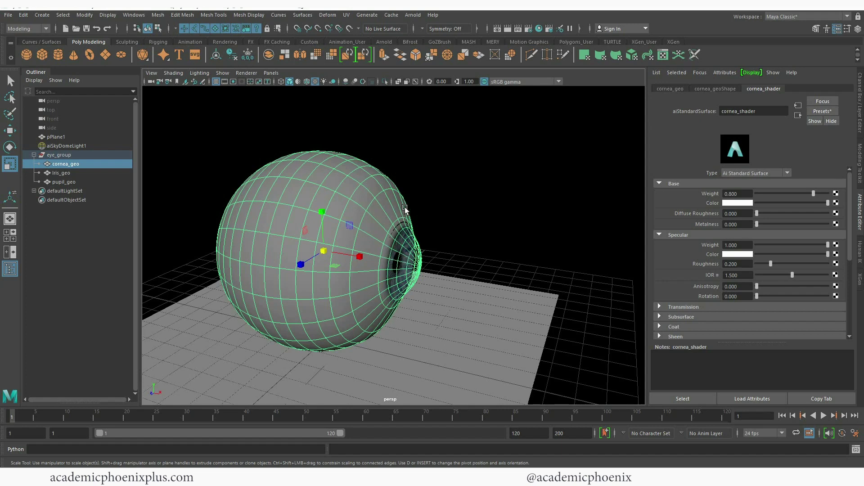
left_click(711, 306)
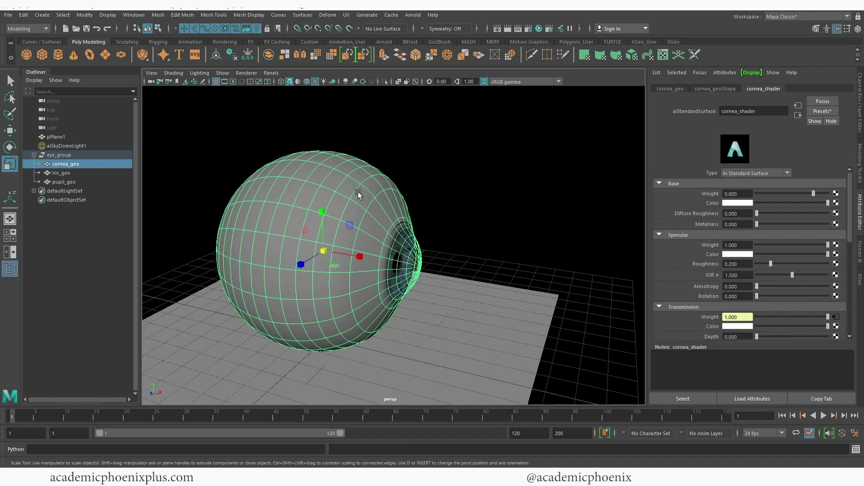
Project planar UVs onto cornea_geo from the X axis, fitted to the bounding box with the image ratio kept, and return to object selection
left_click_drag(444, 270, 365, 267, "alt")
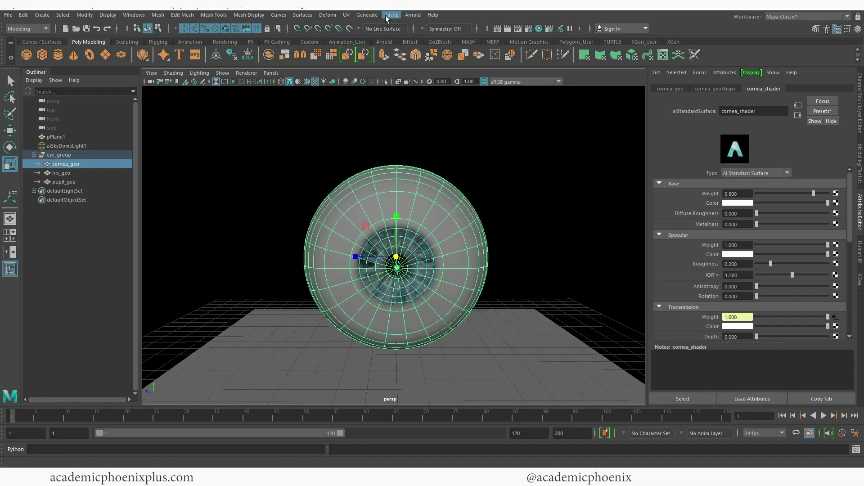
left_click(345, 15)
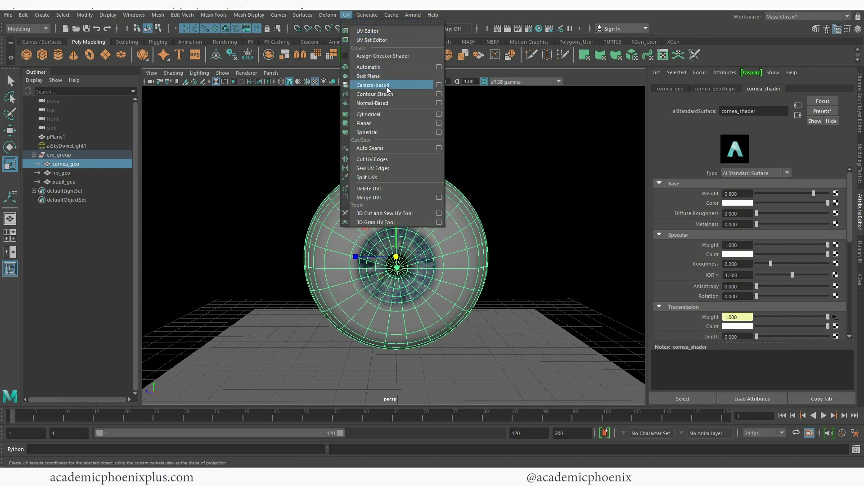
left_click(439, 123)
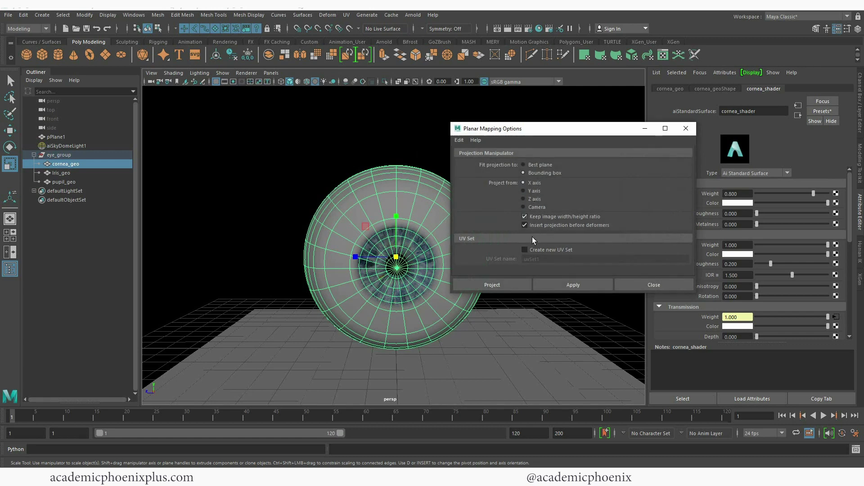
left_click(493, 285)
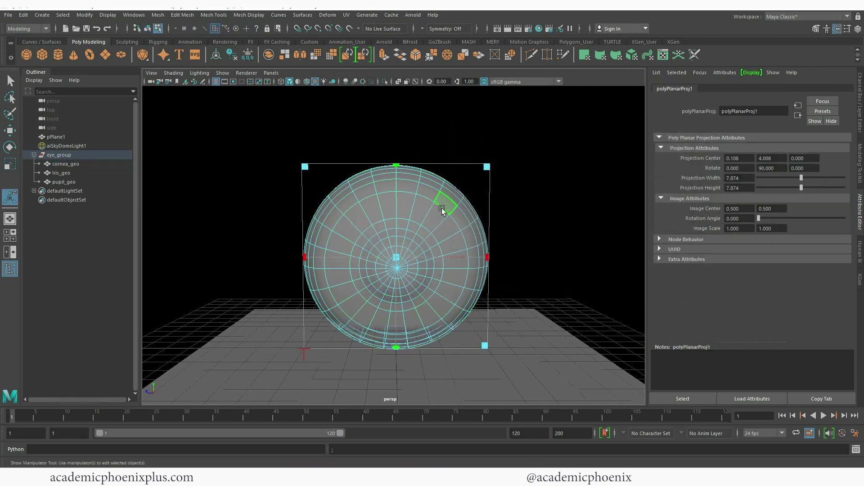
right_click_drag(445, 211, 477, 193)
left_click_drag(378, 232, 503, 255, "alt")
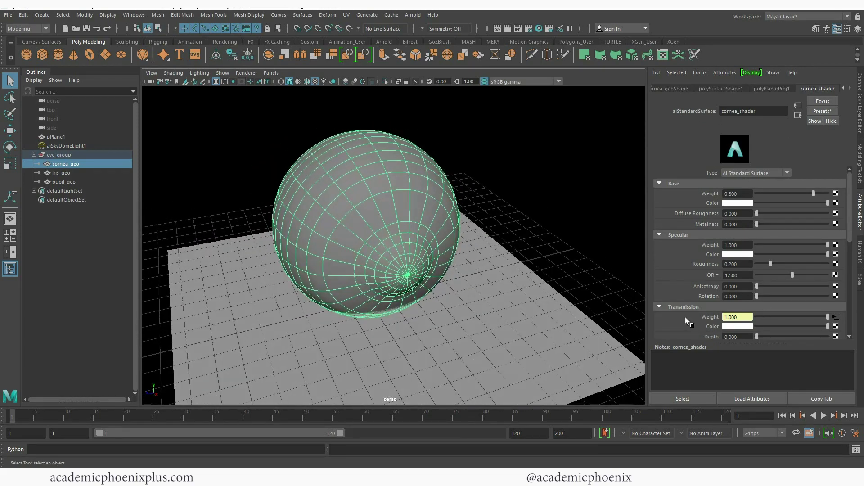